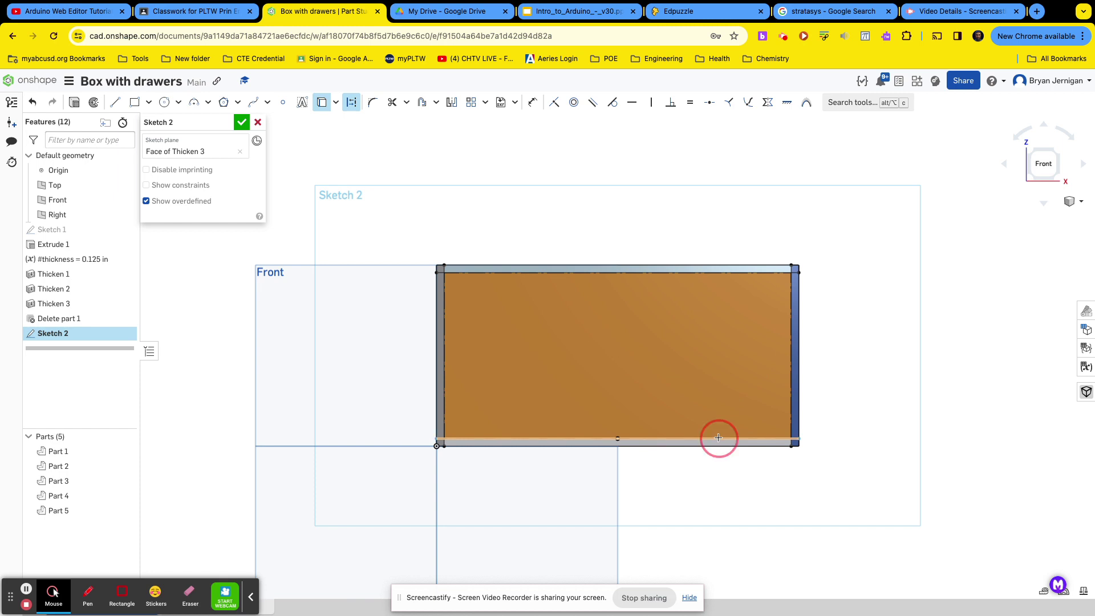
Sketch a center point rectangle centered in the box opening, about 3.829 in wide and 1.658 in high.
scroll(617, 219, "down", 1)
scroll(617, 219, "up", 1)
mouse_move(617, 219)
middle_mouse_down()
mouse_move(579, 217)
mouse_move(528, 190)
middle_mouse_up()
right_click_drag(444, 196, 442, 197)
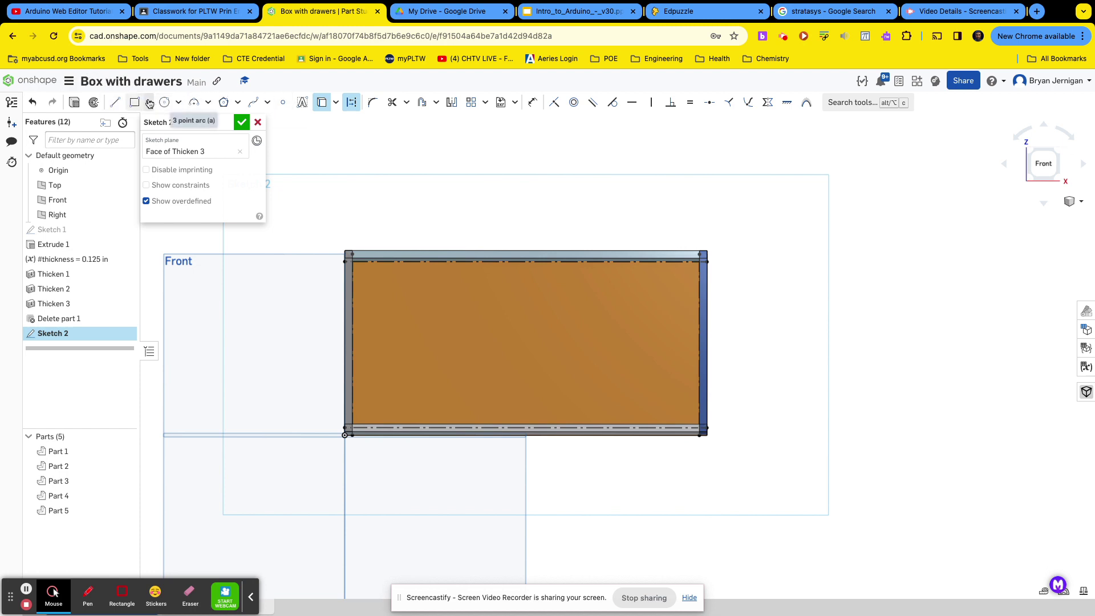
left_click(149, 103)
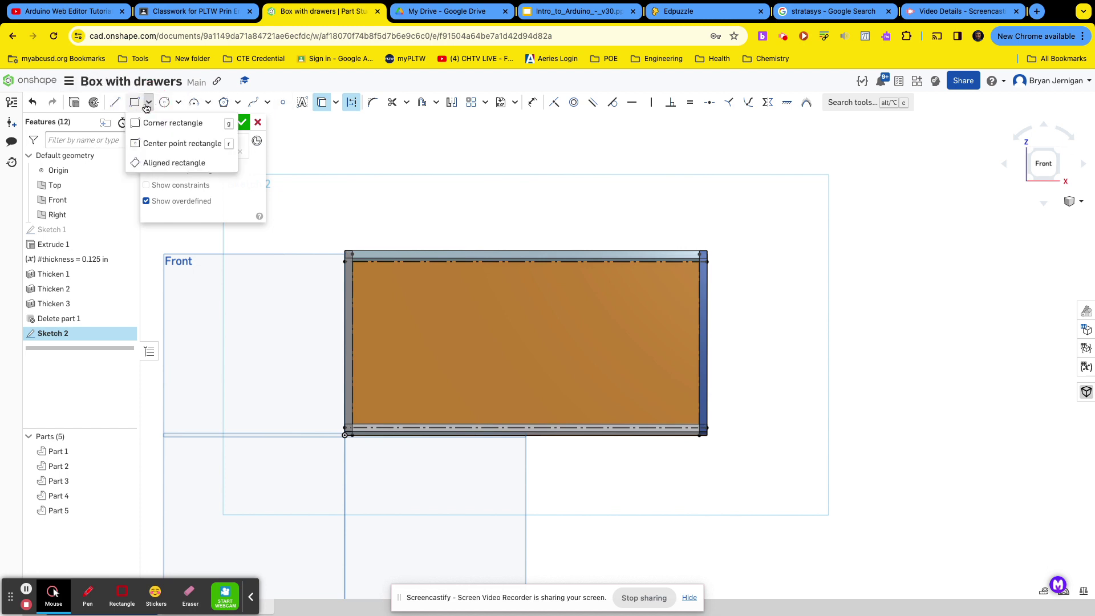
left_click(151, 145)
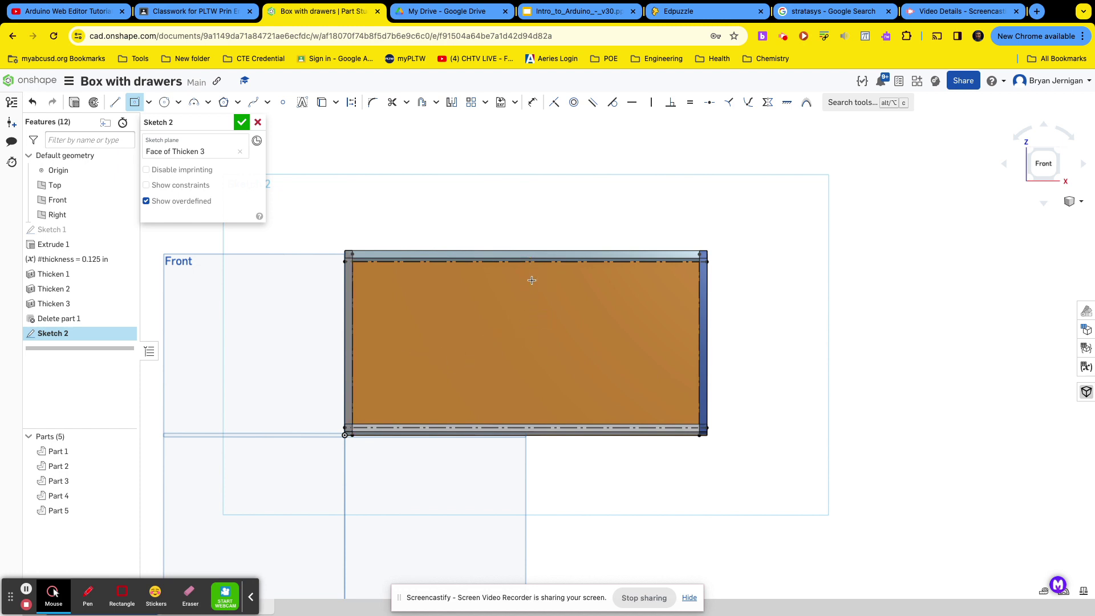
left_click(526, 346)
left_click(497, 334)
left_click(410, 295)
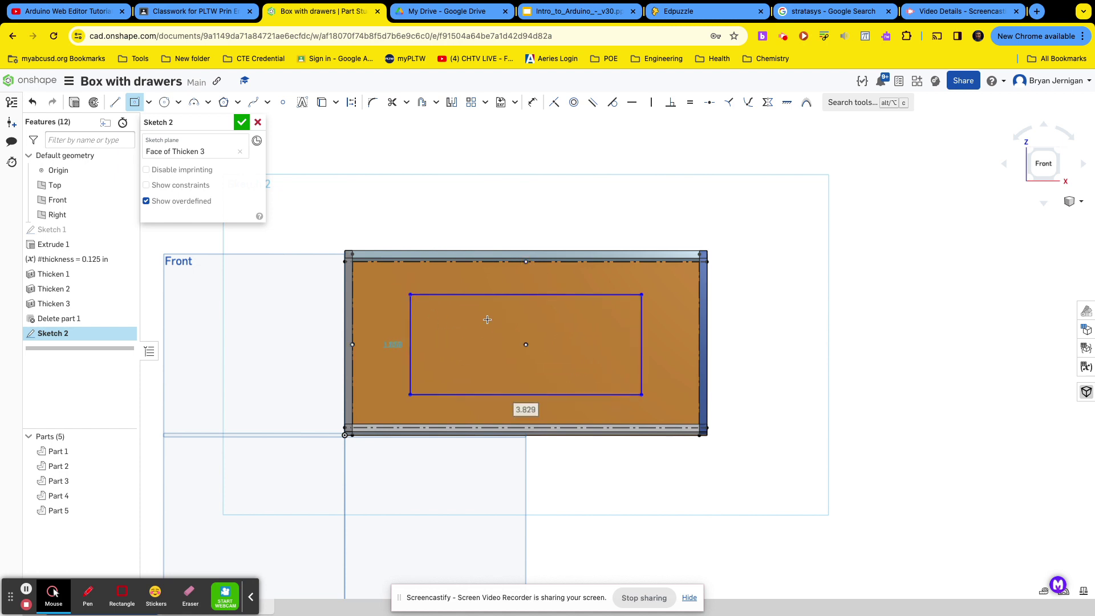
key("Tab")
key("Return")
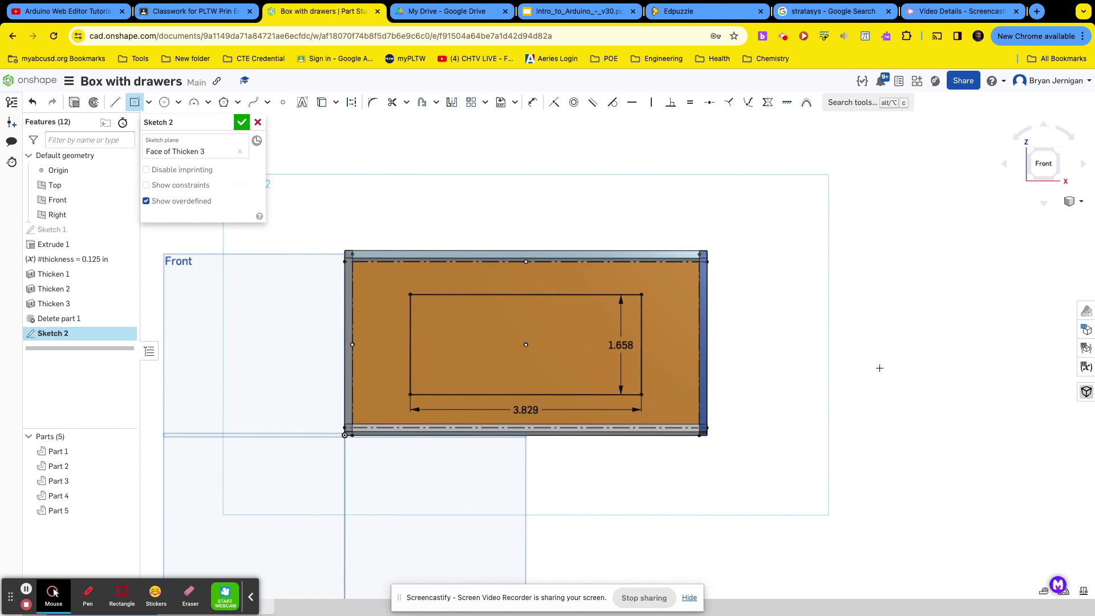
Delete the rectangle's width and height dimensions.
left_click(135, 101)
key("Escape")
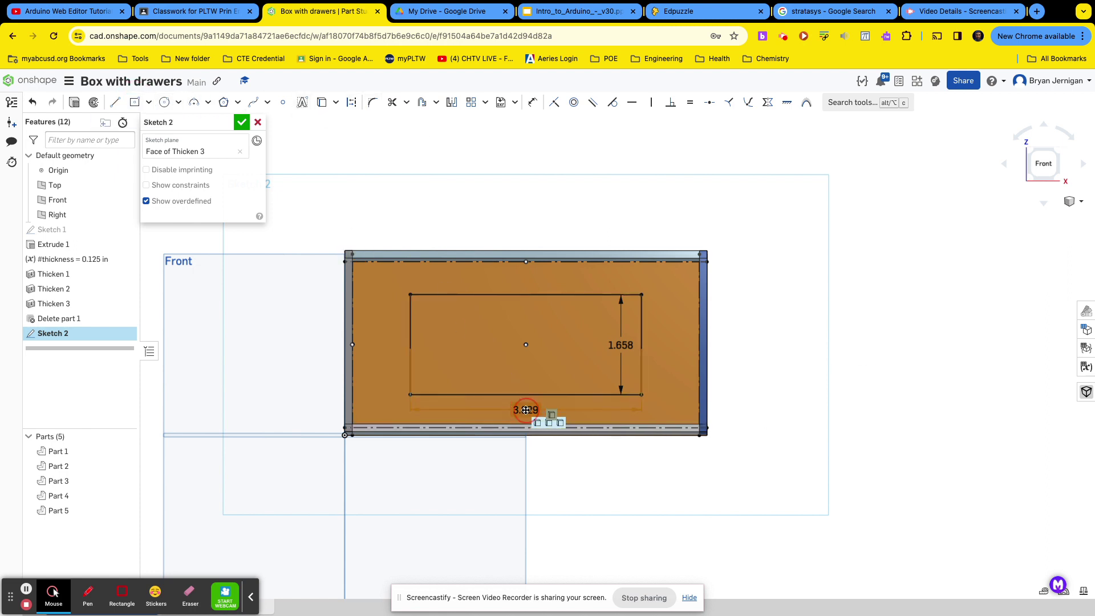
left_click(526, 409)
key("Delete")
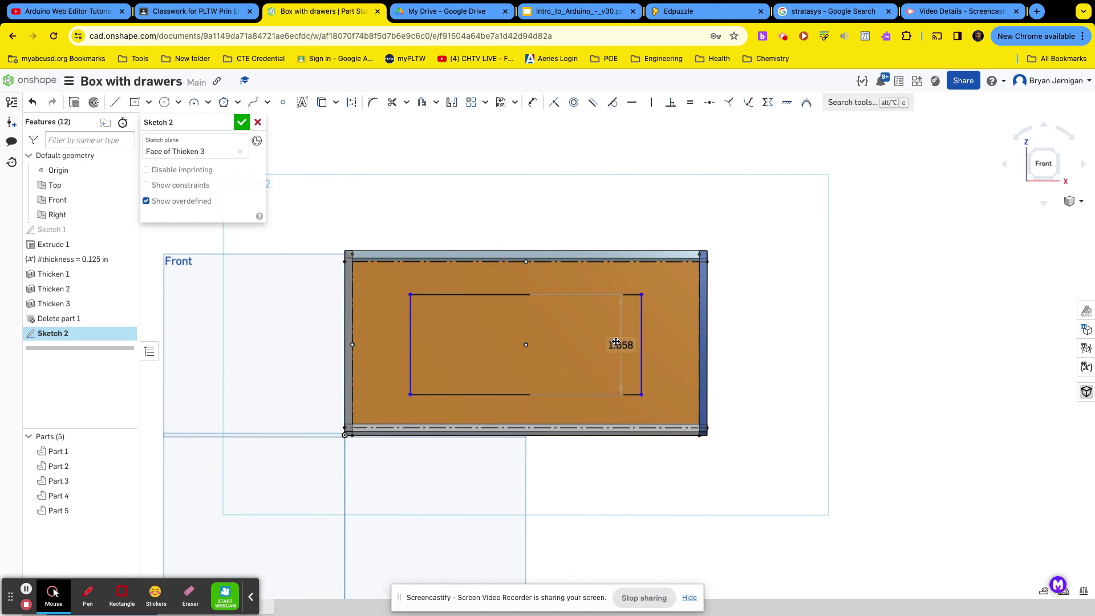
left_click(617, 345)
key("Delete")
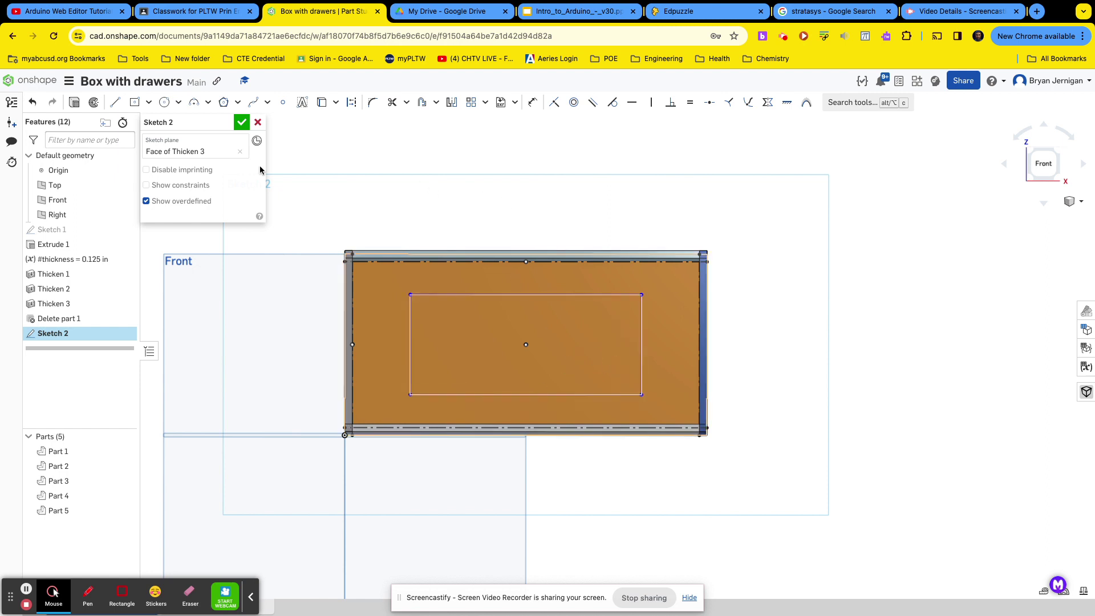
Dimension the gap between the rectangle's top edge and the opening's upper edge at 0.1 in.
left_click(533, 102)
left_click(568, 295)
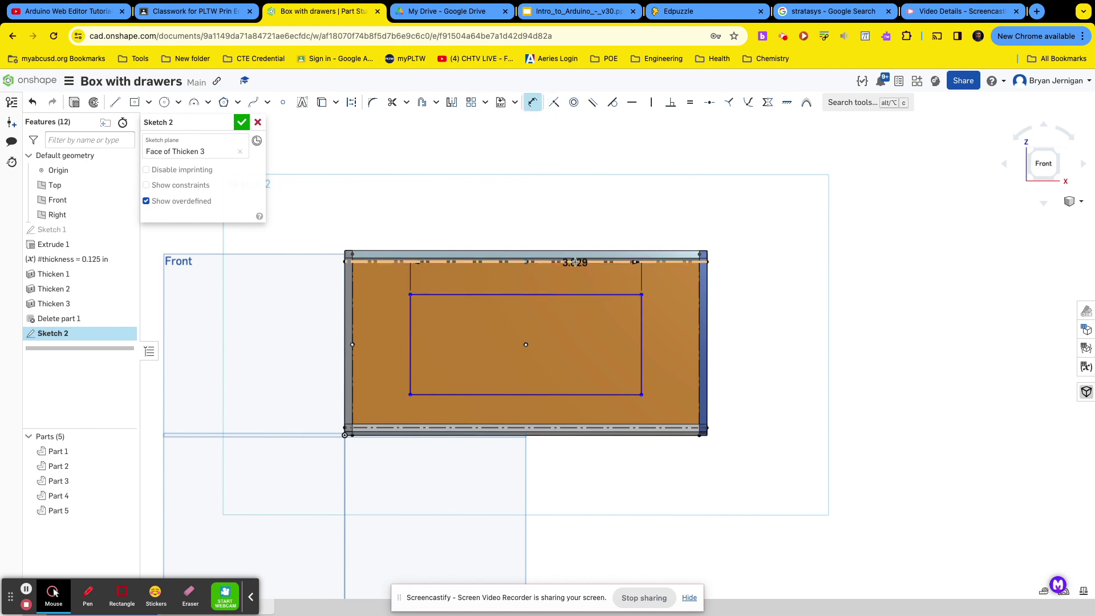
left_click(575, 262)
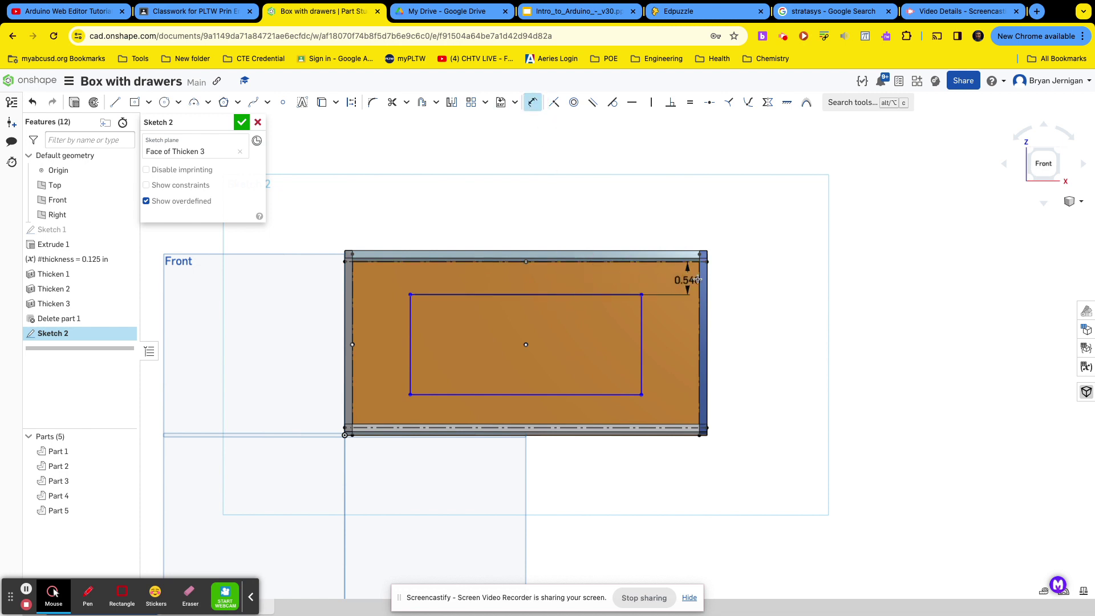
left_click(739, 275)
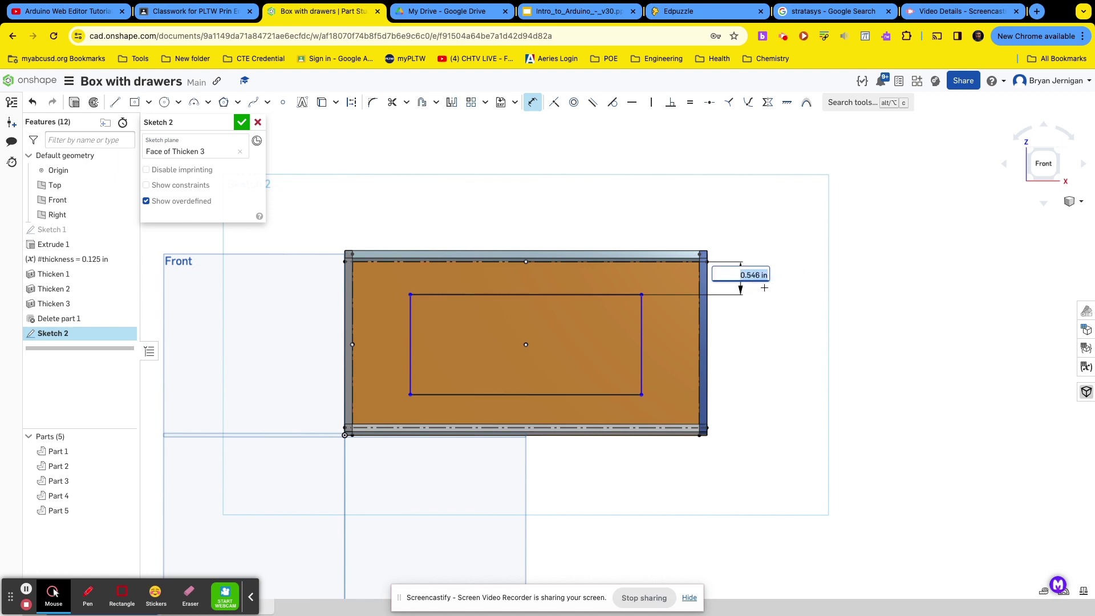
type("0.1")
key("Return")
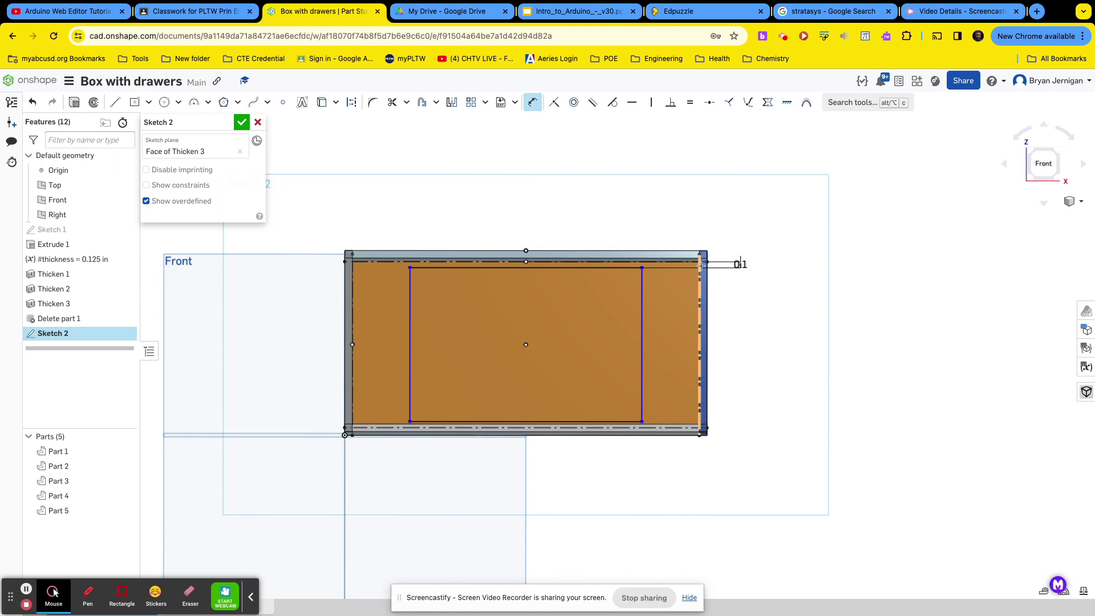
Set the rectangle's top gap dimension to 0.05 in.
double_click(740, 265)
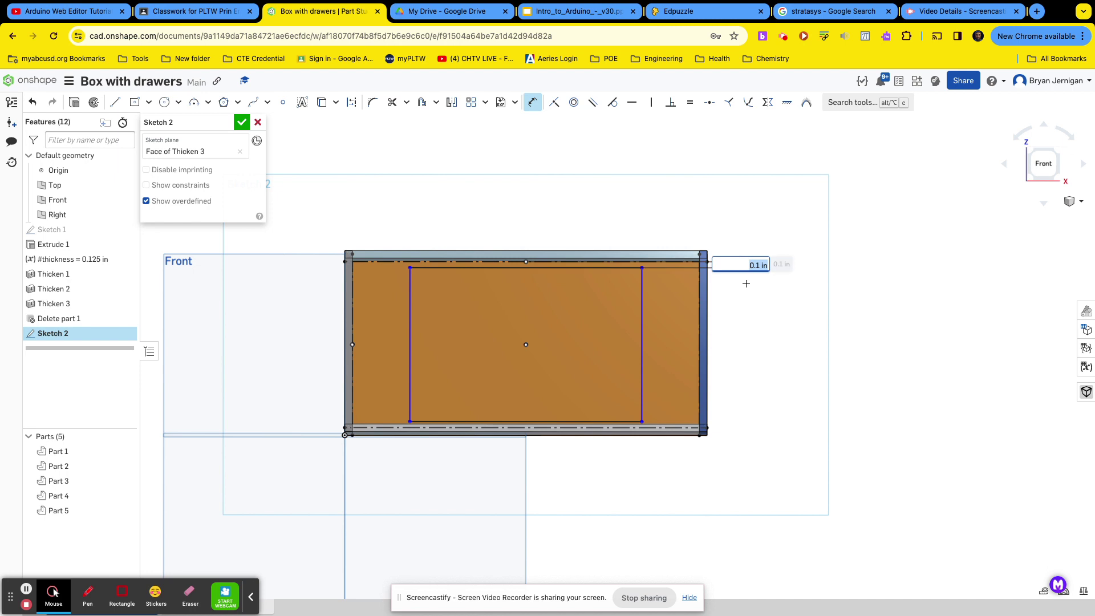
type(".05")
key("Return")
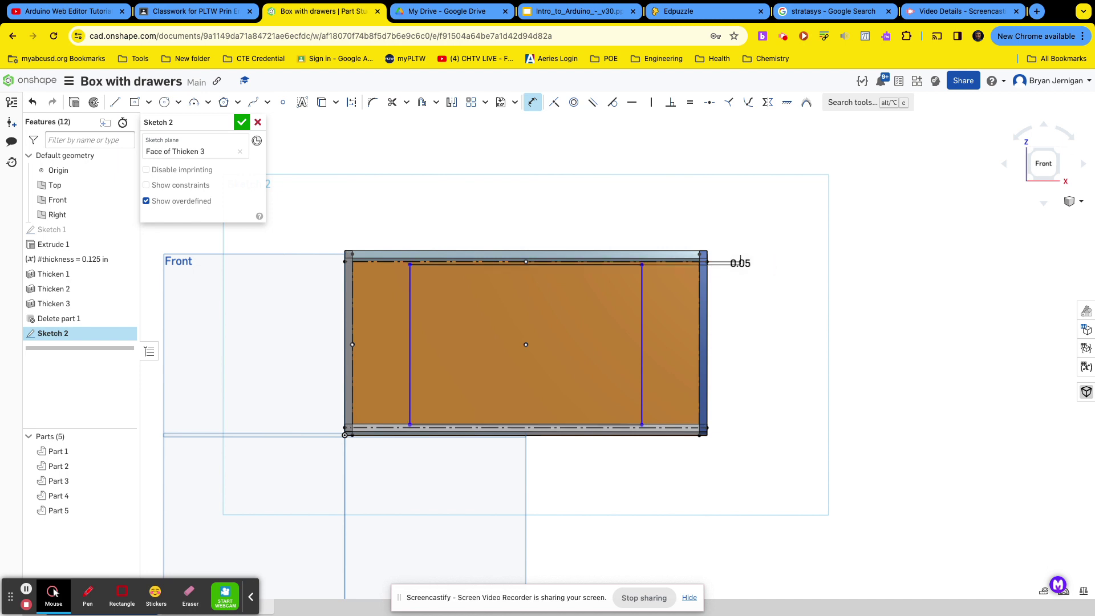
Dimension the gap between the rectangle's right side and the opening's right edge at 0.05 in, and finish the sketch.
left_click(643, 327)
left_click(700, 327)
left_click(680, 455)
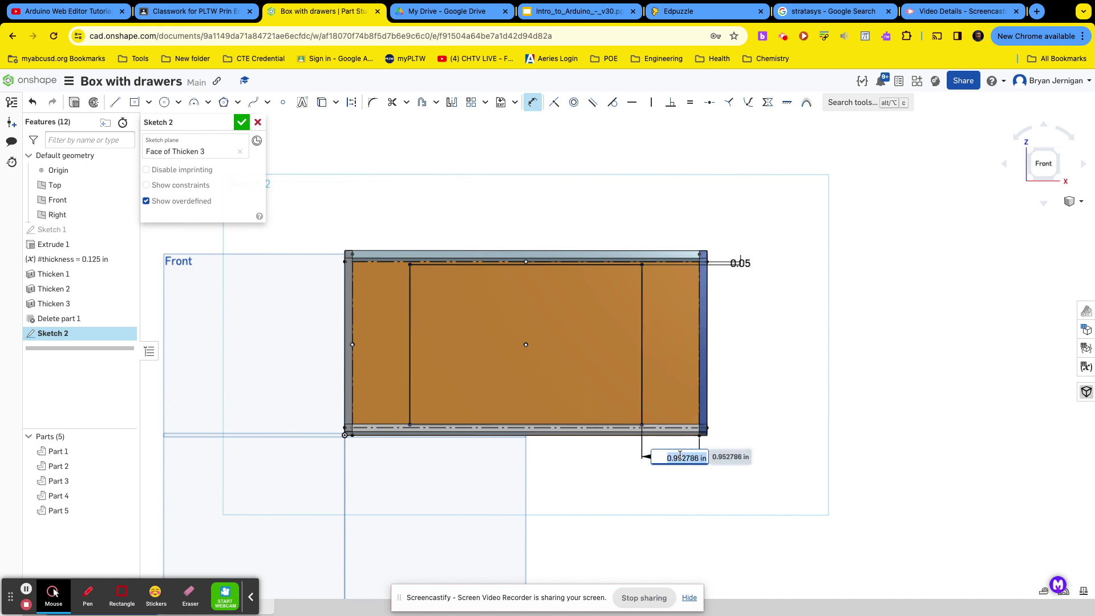
type(".05")
key("Return")
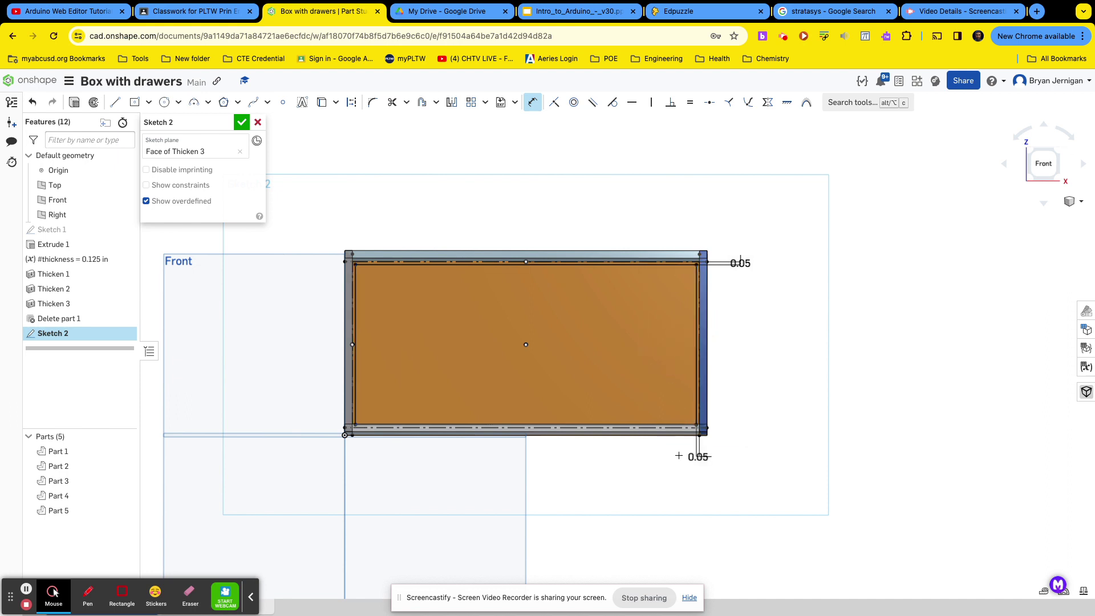
scroll(465, 350, "down", 1)
scroll(497, 374, "up", 1)
right_click_drag(497, 375, 521, 357)
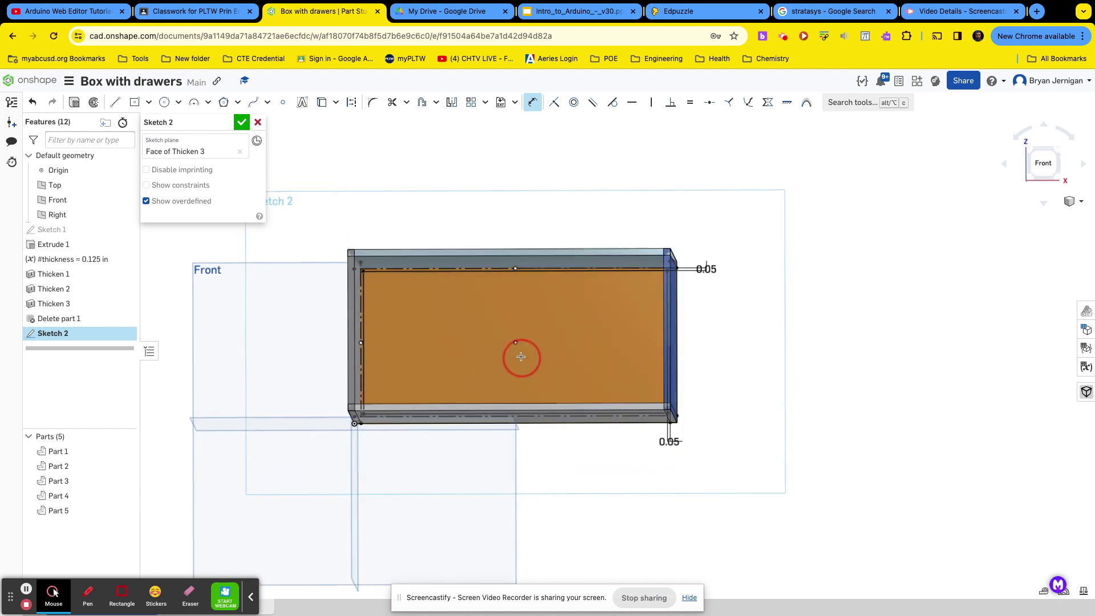
key("n")
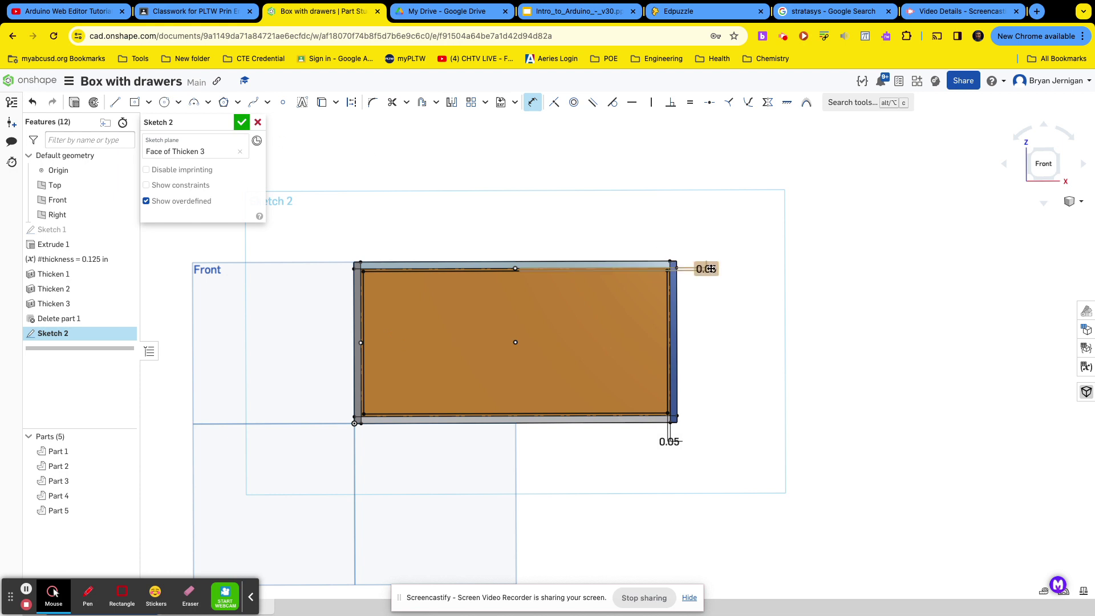
left_click(241, 123)
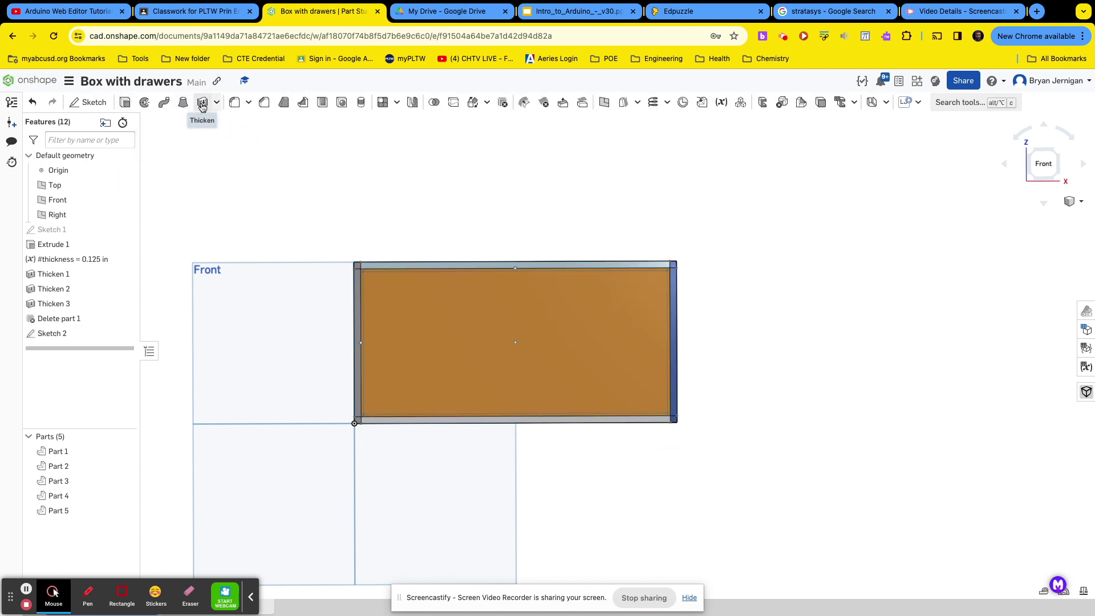
Extrude the rectangle region up to the front edge face of the box's side panel, using the Up to face end type.
key("shift+e")
left_click(458, 315)
right_click_drag(548, 203, 505, 195)
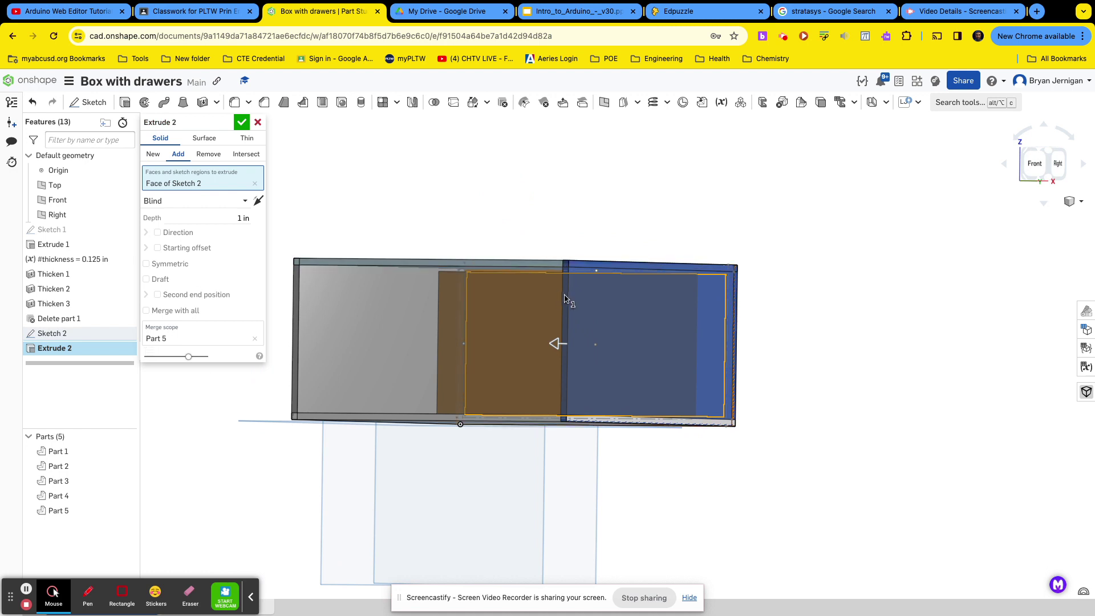
left_click(193, 203)
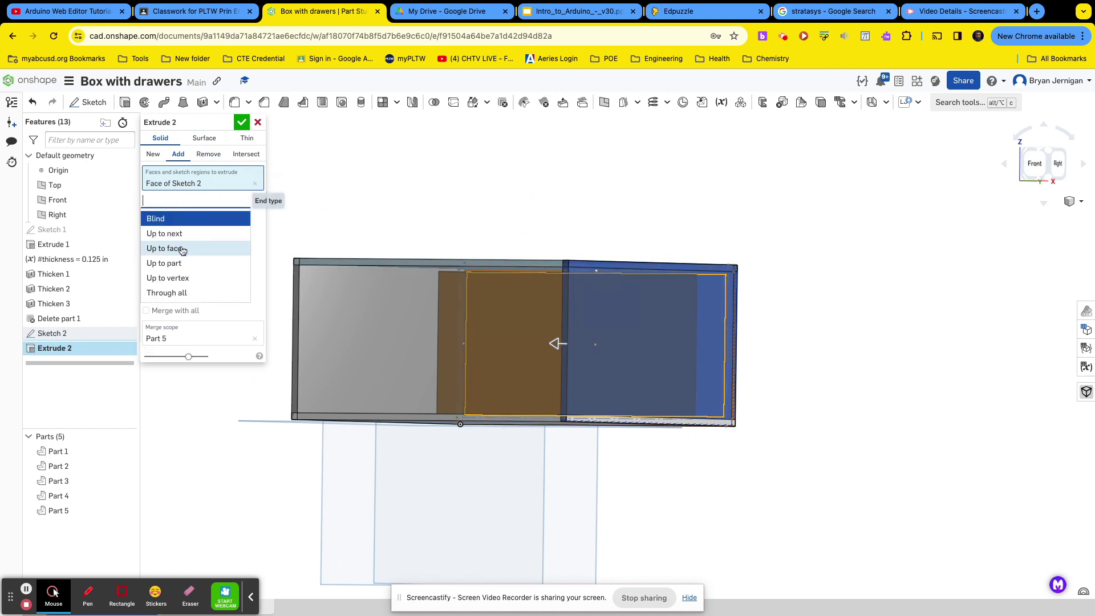
left_click(182, 250)
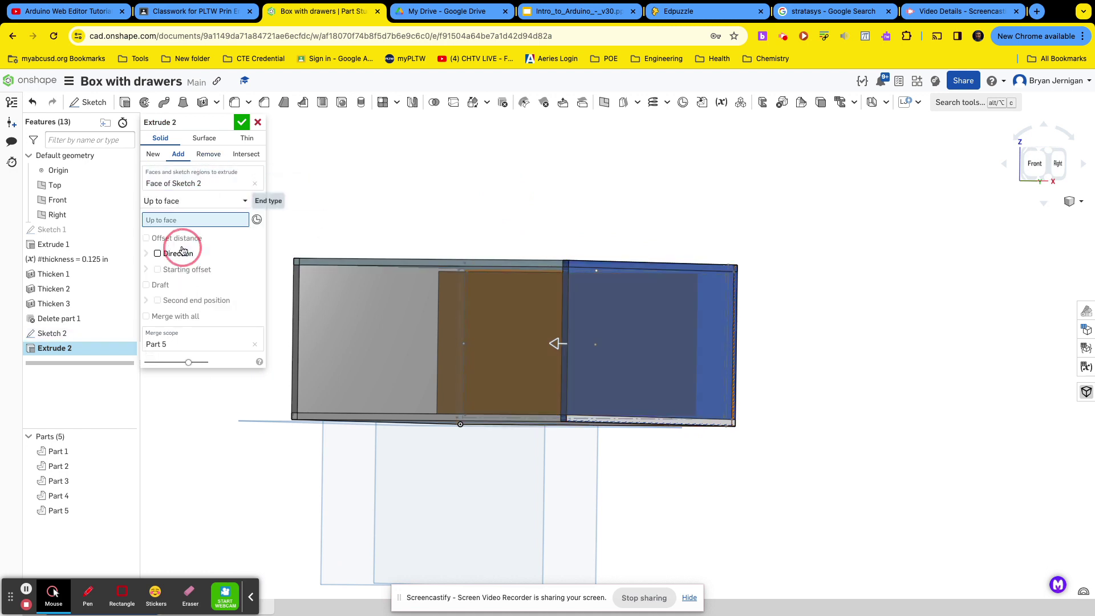
left_click(566, 313)
right_click(546, 173)
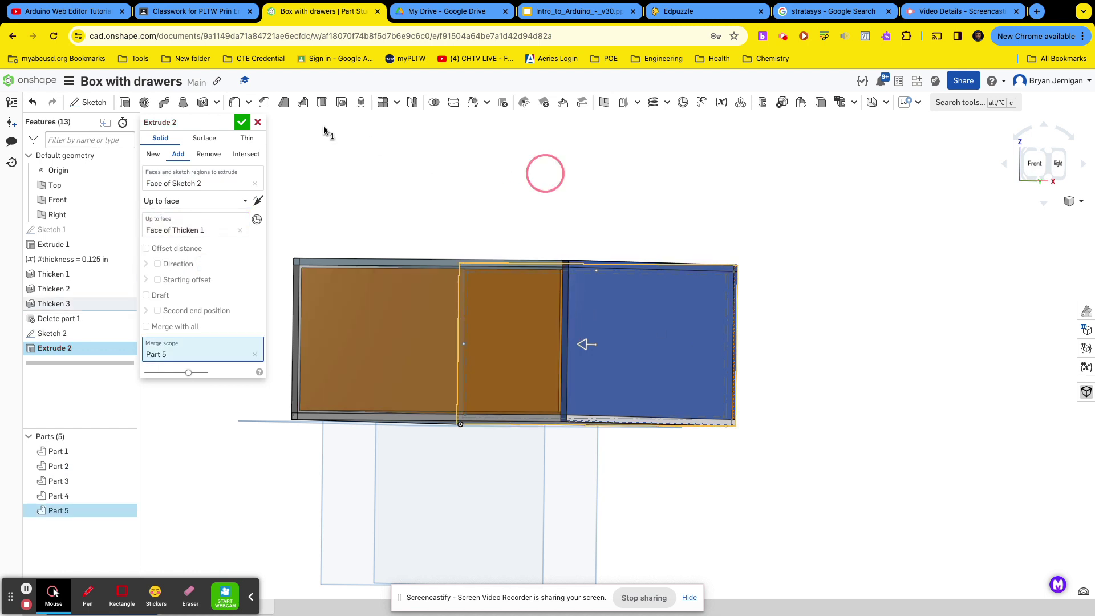
left_click(241, 125)
left_click(241, 124)
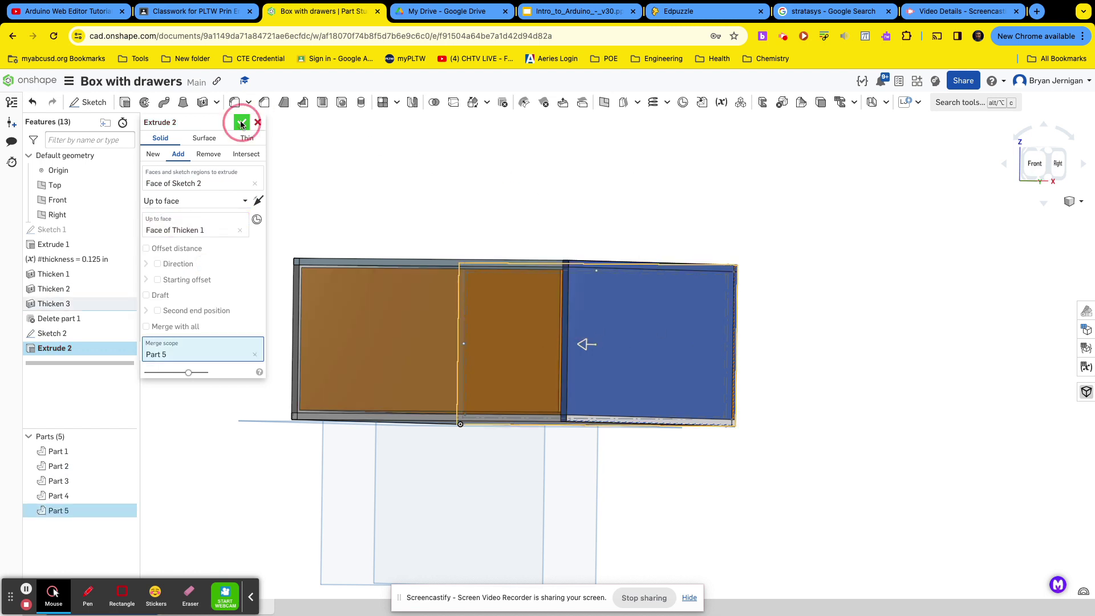
Hide Part 1 through Part 5.
right_click_drag(440, 186, 473, 191)
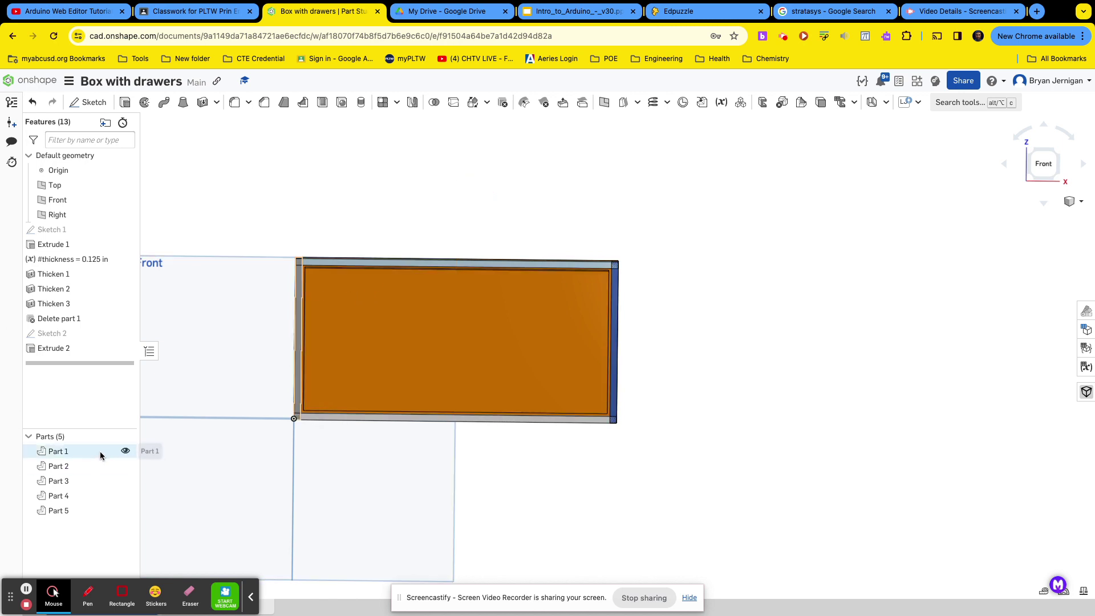
left_click(125, 451)
left_click(125, 466)
left_click(126, 482)
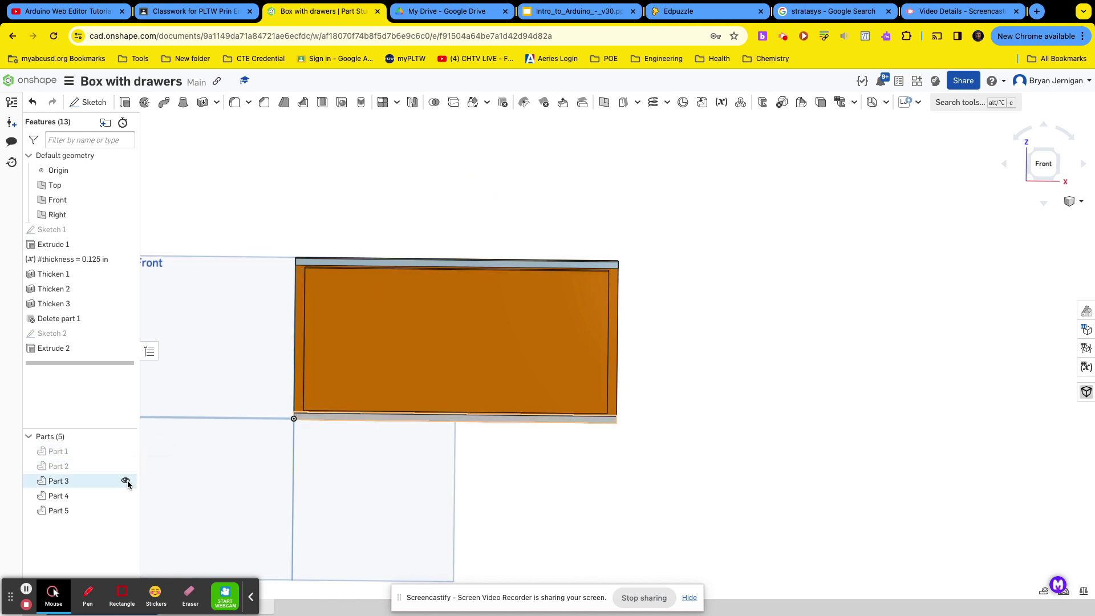
left_click(124, 496)
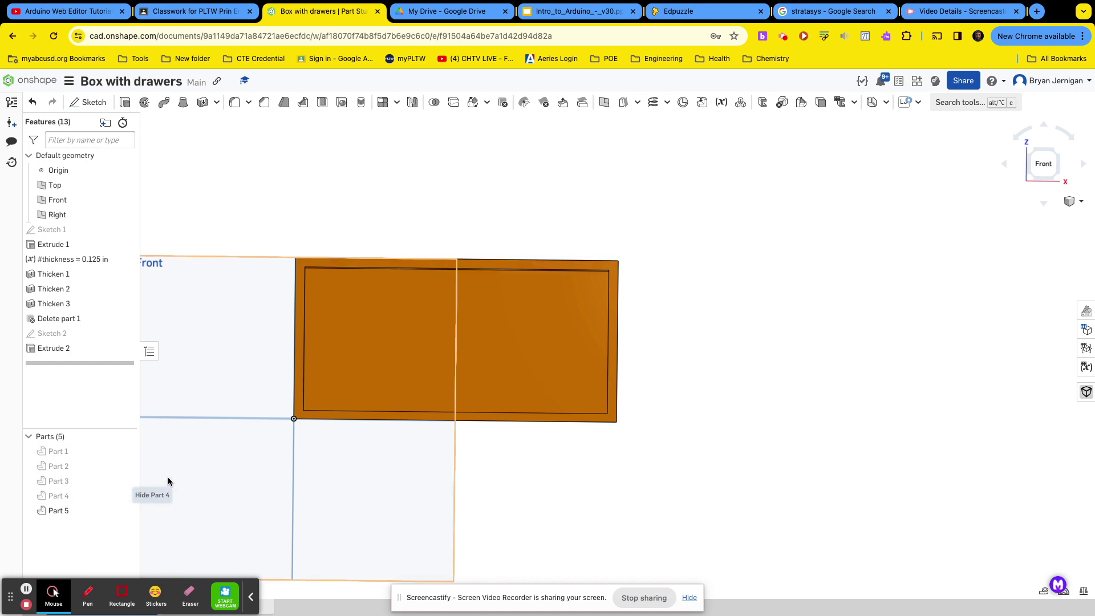
right_click_drag(232, 456, 117, 510)
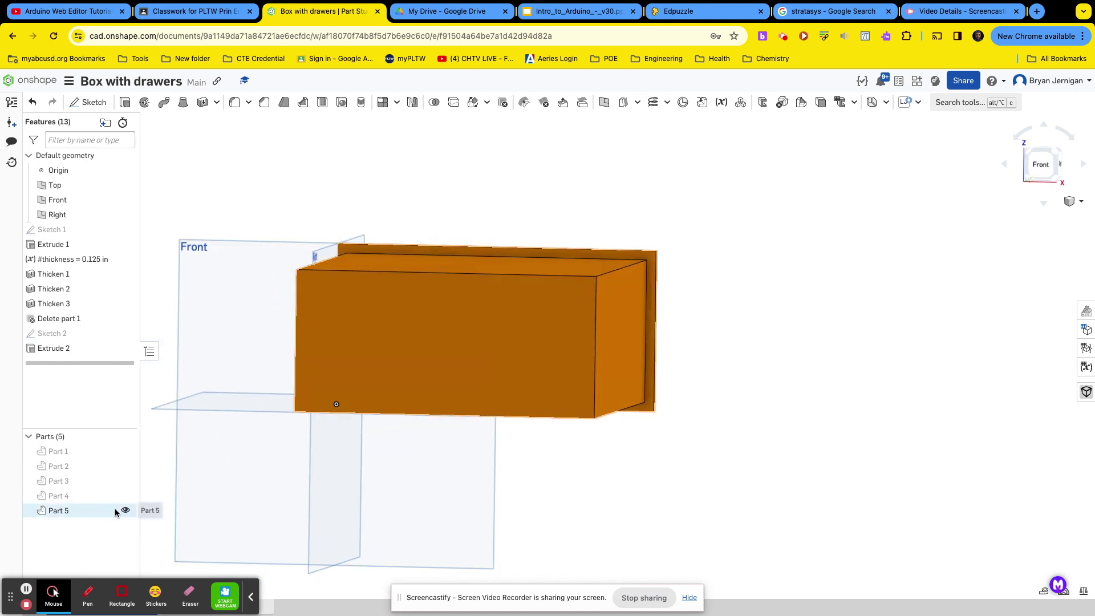
left_click(125, 511)
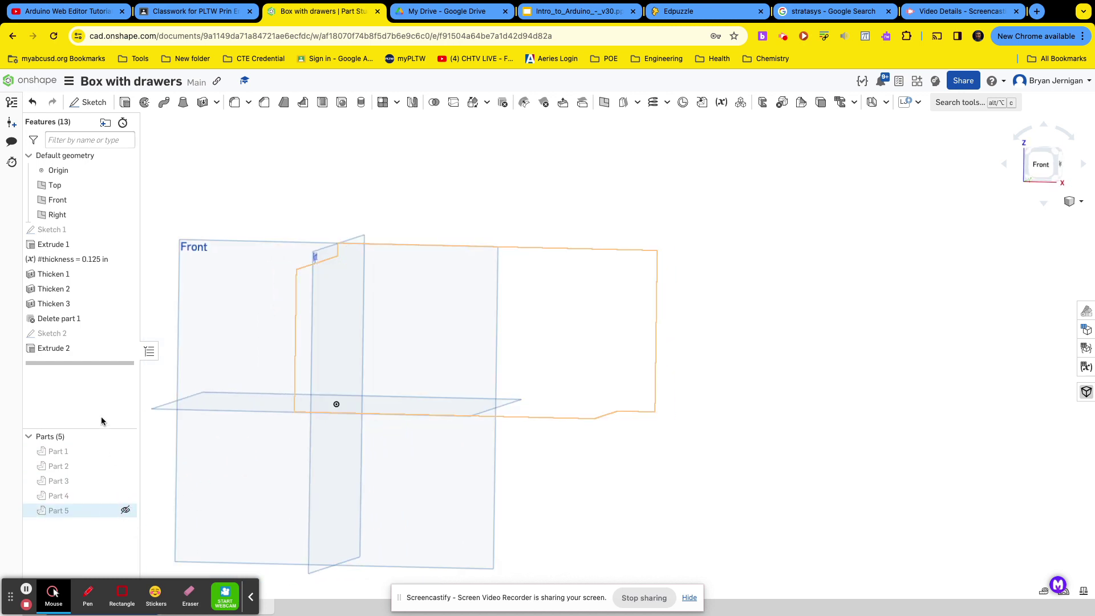
Edit Extrude 2 so that it creates a new part instead of adding to Part 5.
right_click(79, 347)
left_click(122, 376)
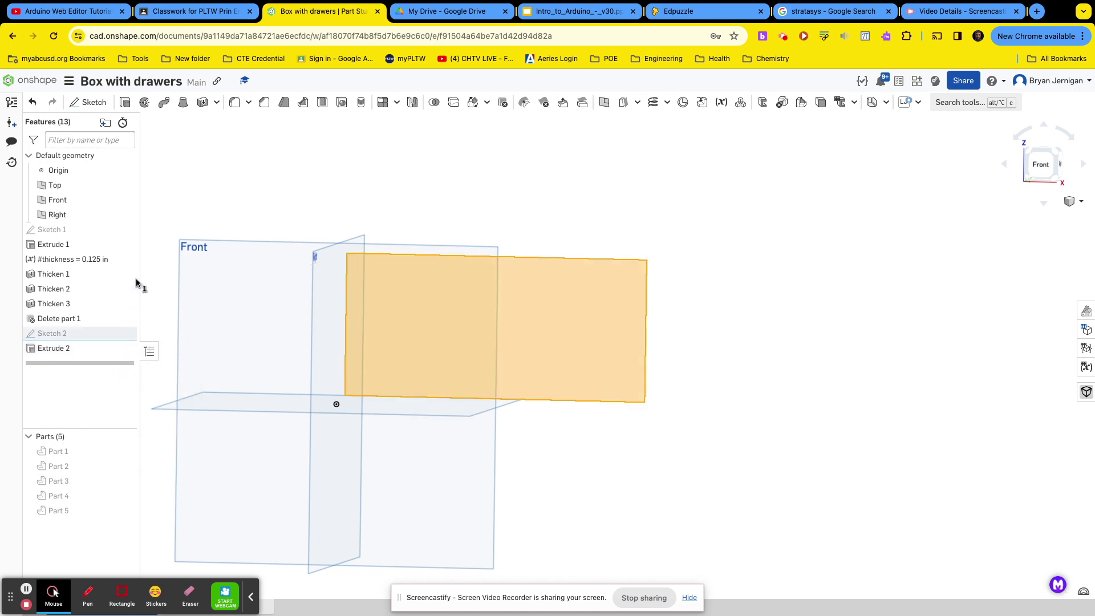
left_click(152, 152)
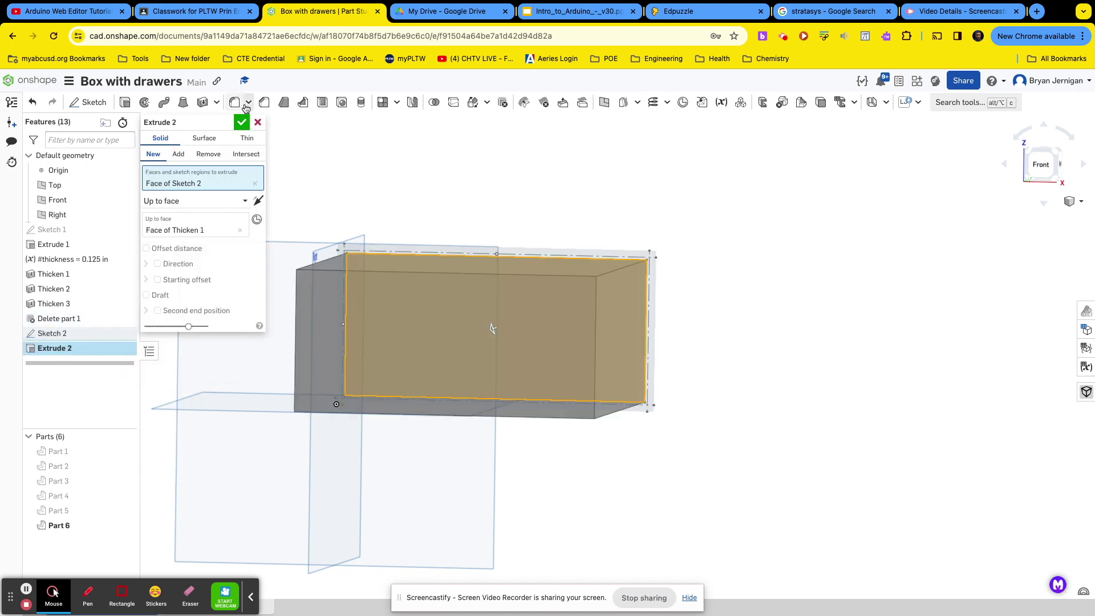
left_click(242, 123)
Set up a Thicken of the drawer block's right side face, directed inward with the #thickness variable.
right_click_drag(608, 246, 652, 243)
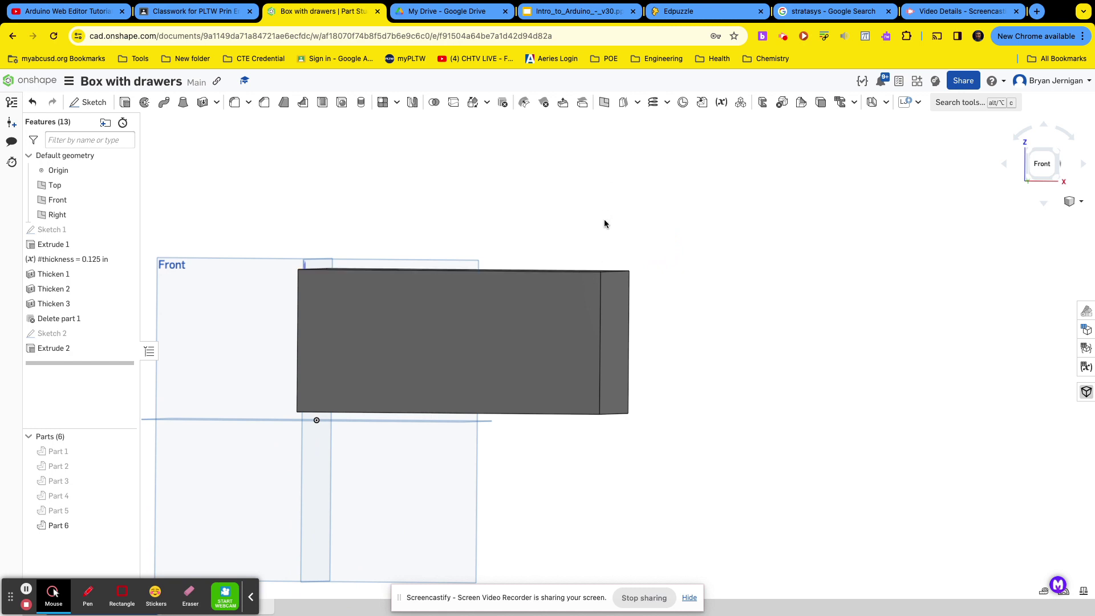
right_click_drag(522, 209, 519, 244)
right_click_drag(621, 209, 709, 176)
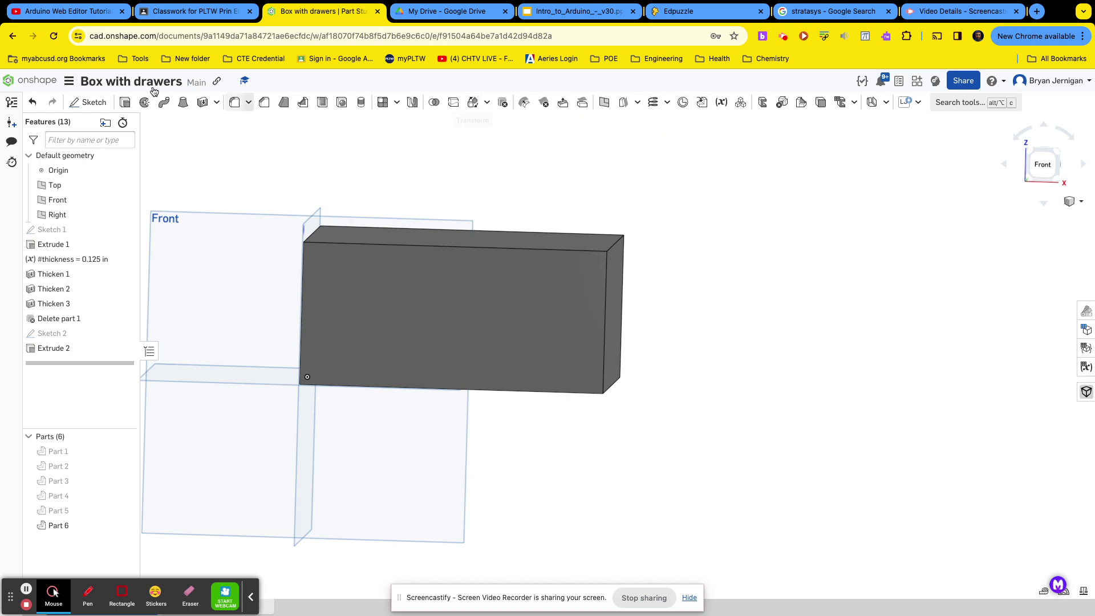
left_click(202, 102)
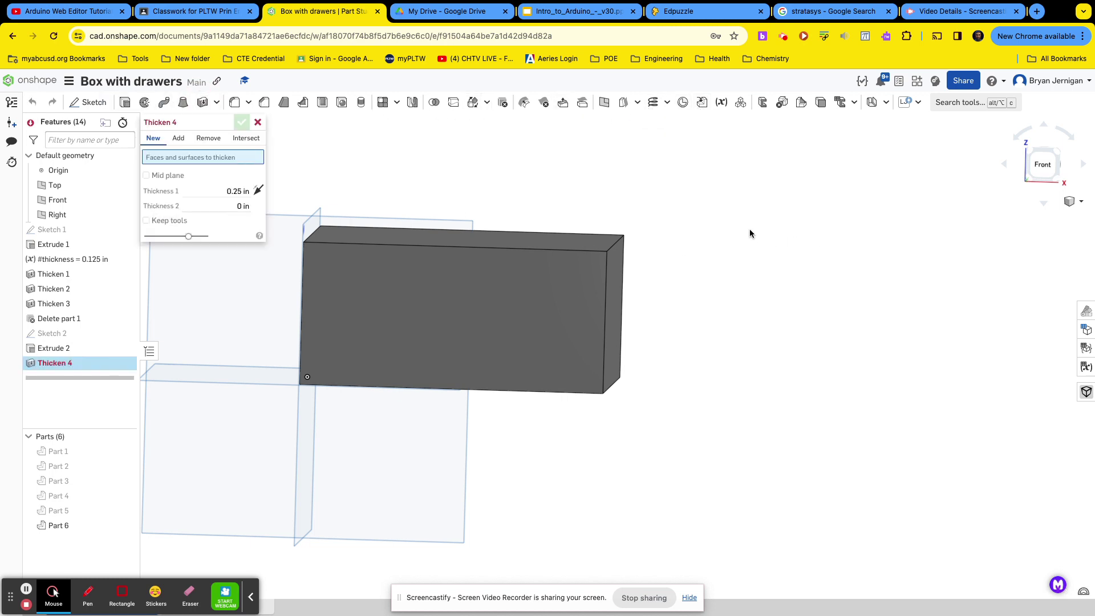
left_click(241, 193)
type("thi")
key("Return")
left_click(197, 160)
left_click(619, 314)
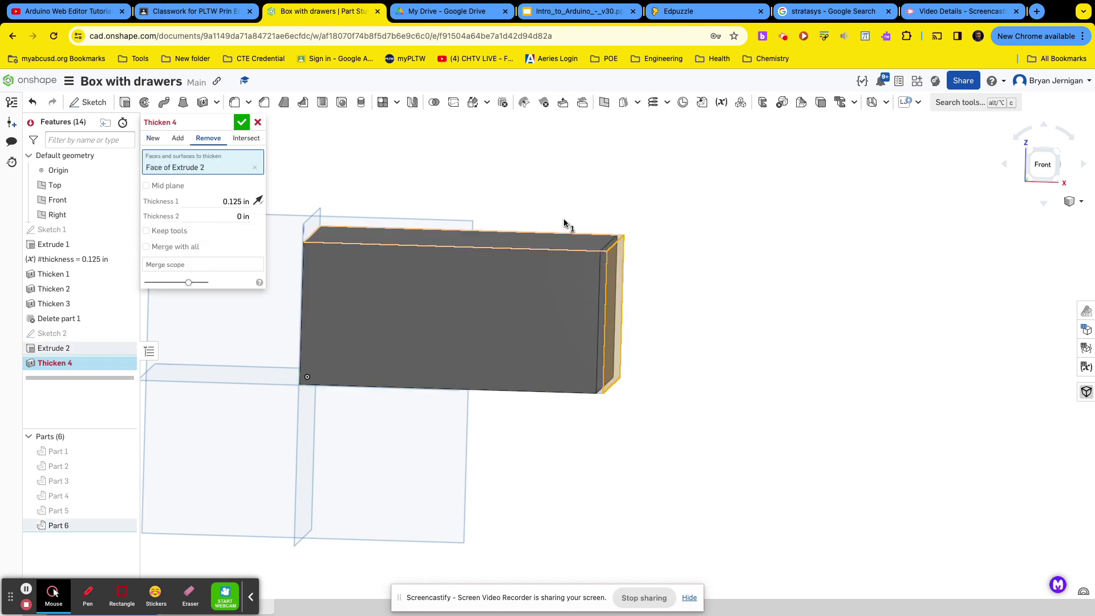
Add the block's left side face to the thicken and create both side panels as new parts.
right_click_drag(567, 196, 587, 205)
left_click(286, 291)
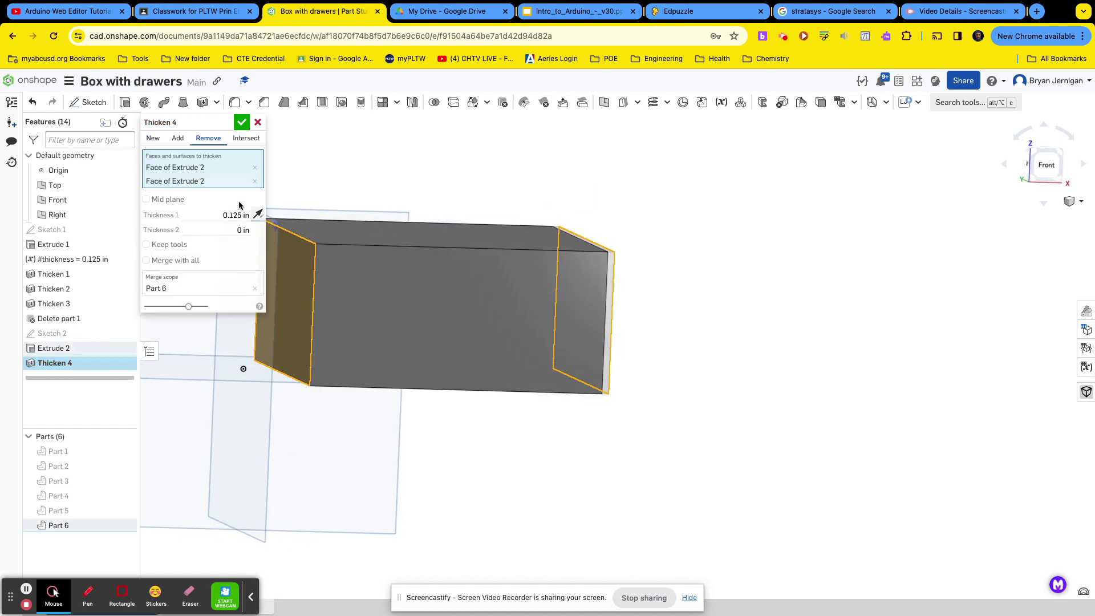
left_click(153, 139)
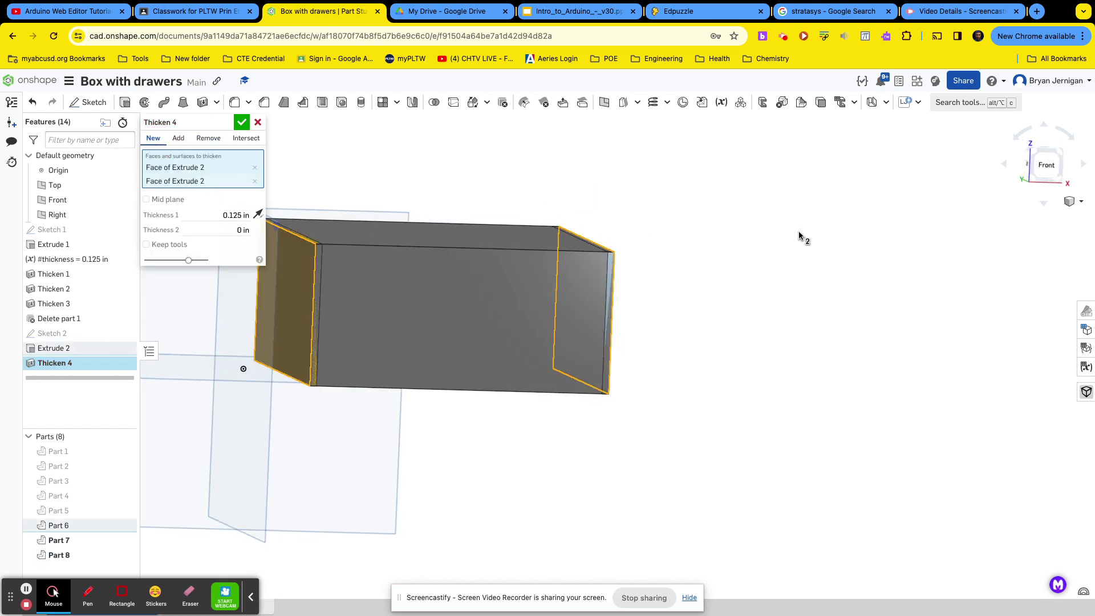
right_click_drag(798, 235, 782, 232)
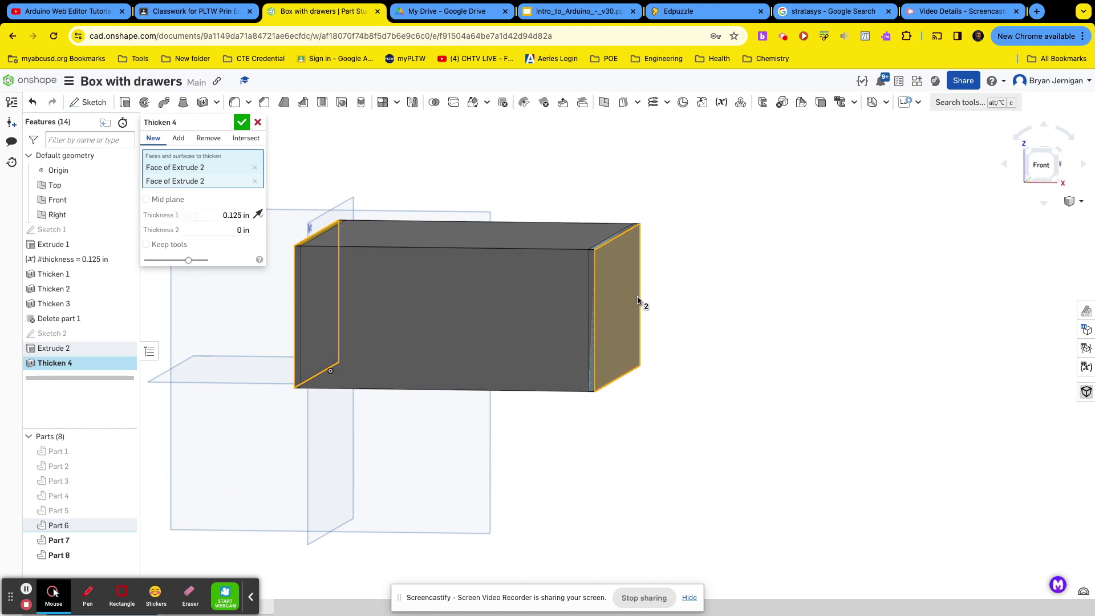
key("Return")
Thicken the block's front and back faces inward by #thickness, creating the panels as new parts.
right_click_drag(630, 240, 648, 210)
left_click(518, 286)
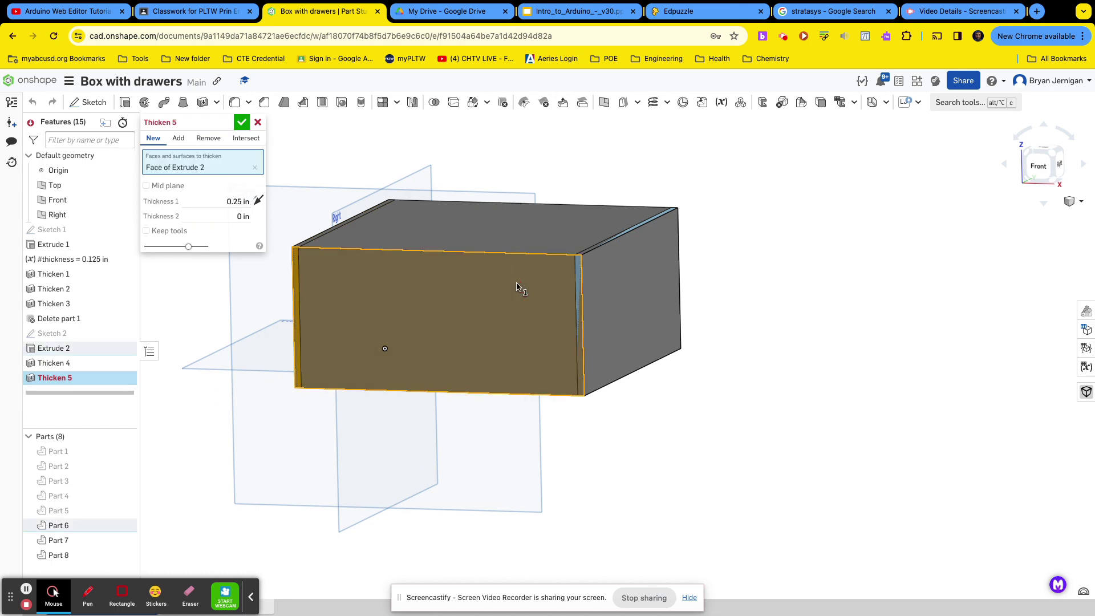
right_click_drag(821, 269, 723, 266)
left_click(723, 265)
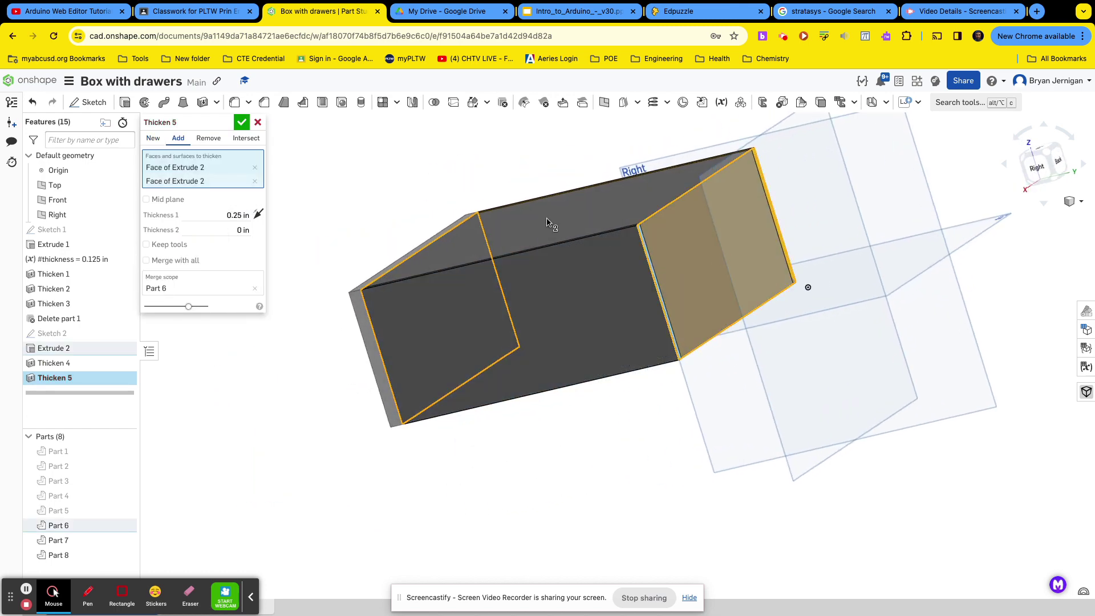
left_click(258, 214)
left_click(236, 217)
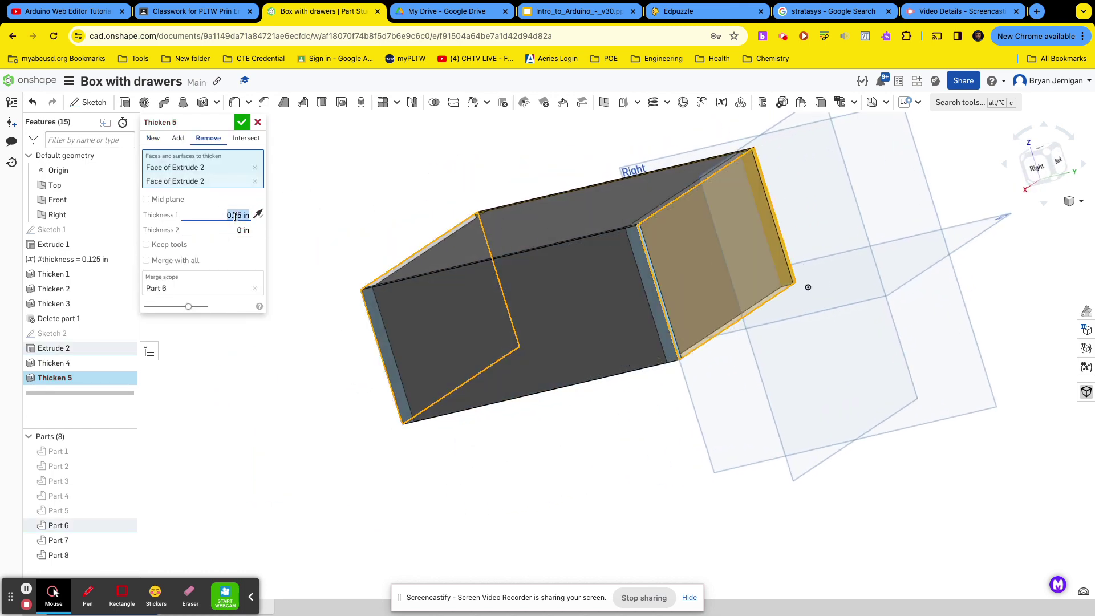
type("#")
key("Return")
key("Return")
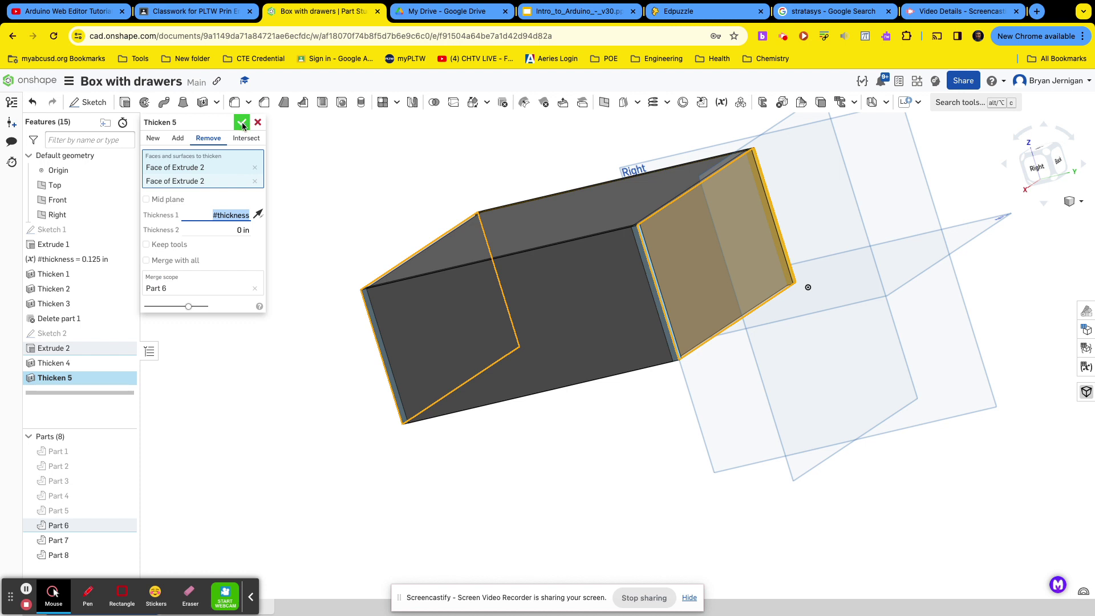
left_click(153, 138)
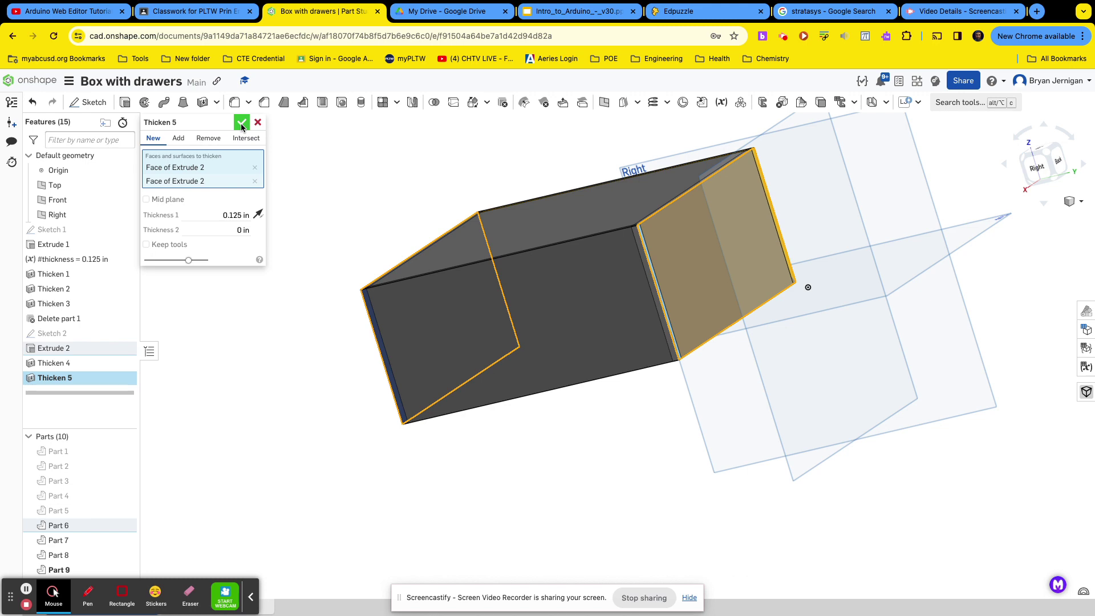
left_click(240, 124)
Thicken the block's bottom face inward by #thickness as a new part.
right_click_drag(596, 262, 599, 219)
left_click(635, 401)
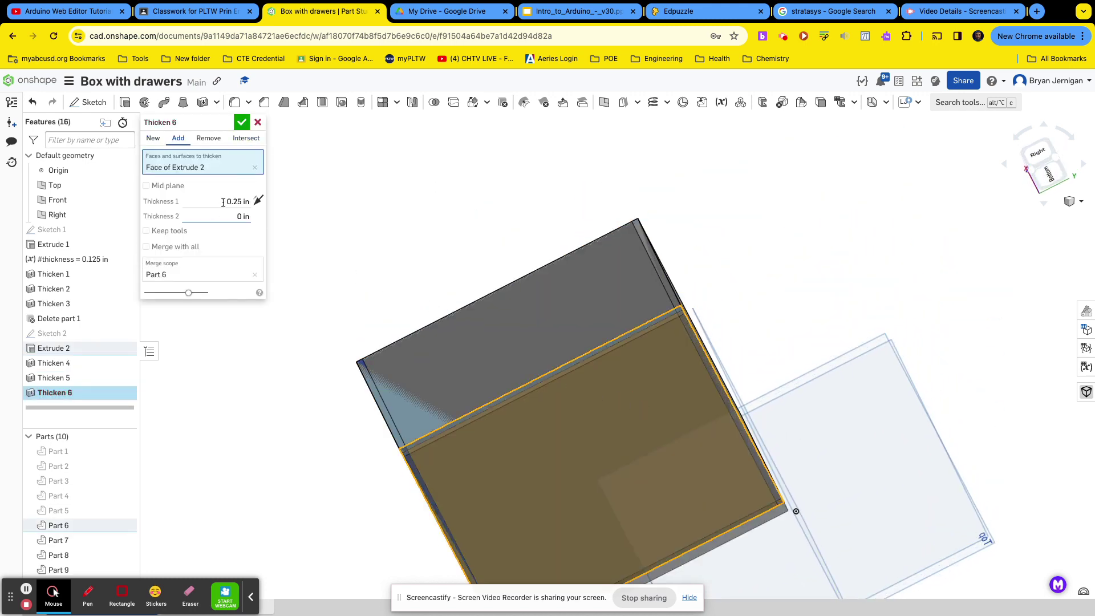
left_click(259, 200)
left_click(234, 201)
type("thickness")
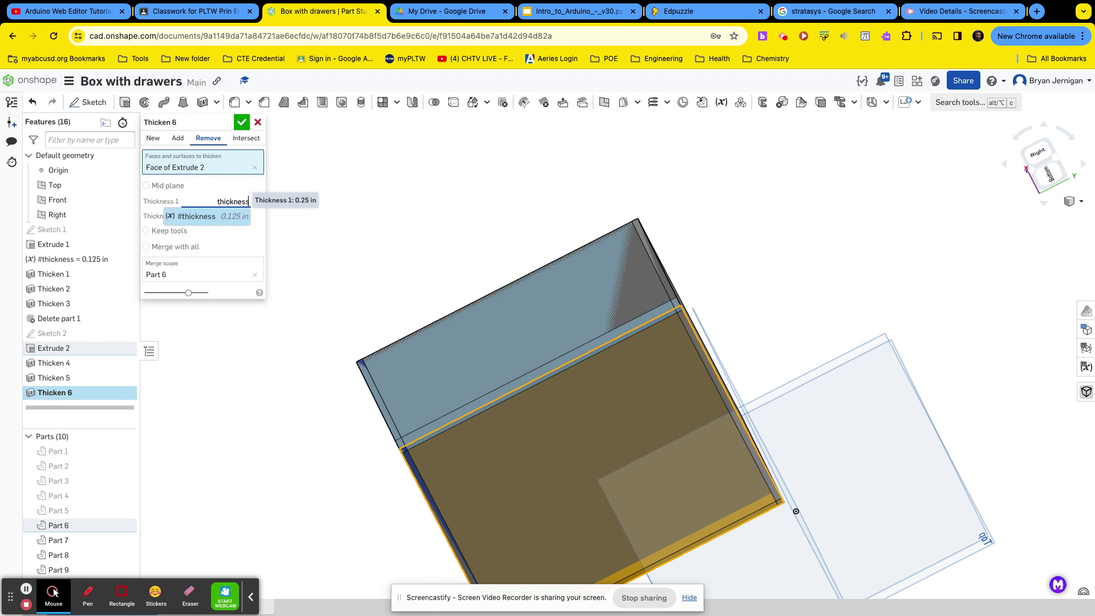
left_click(220, 221)
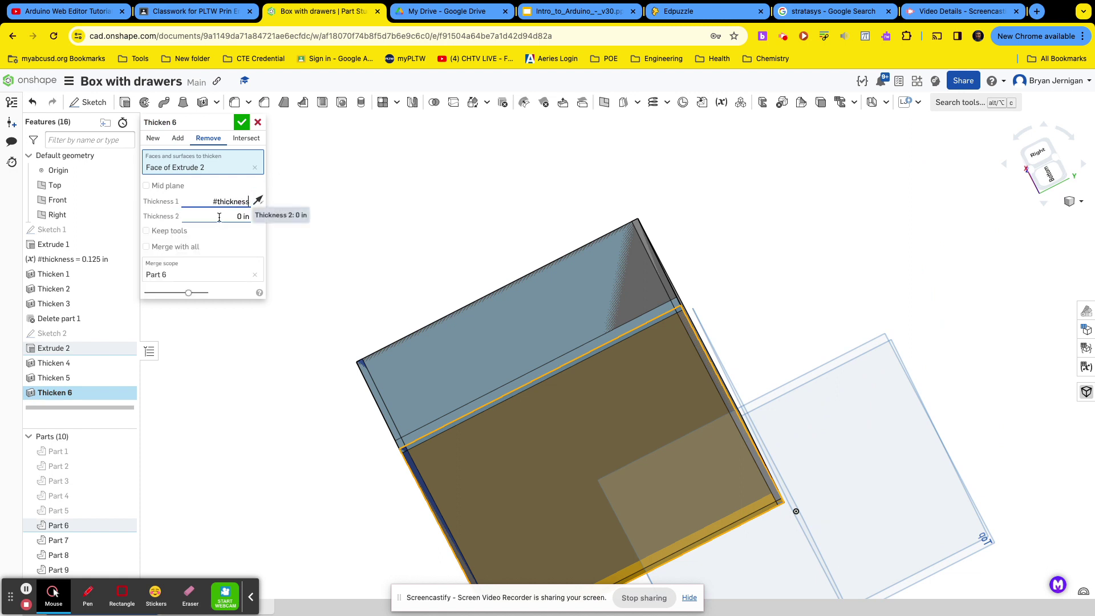
left_click(156, 140)
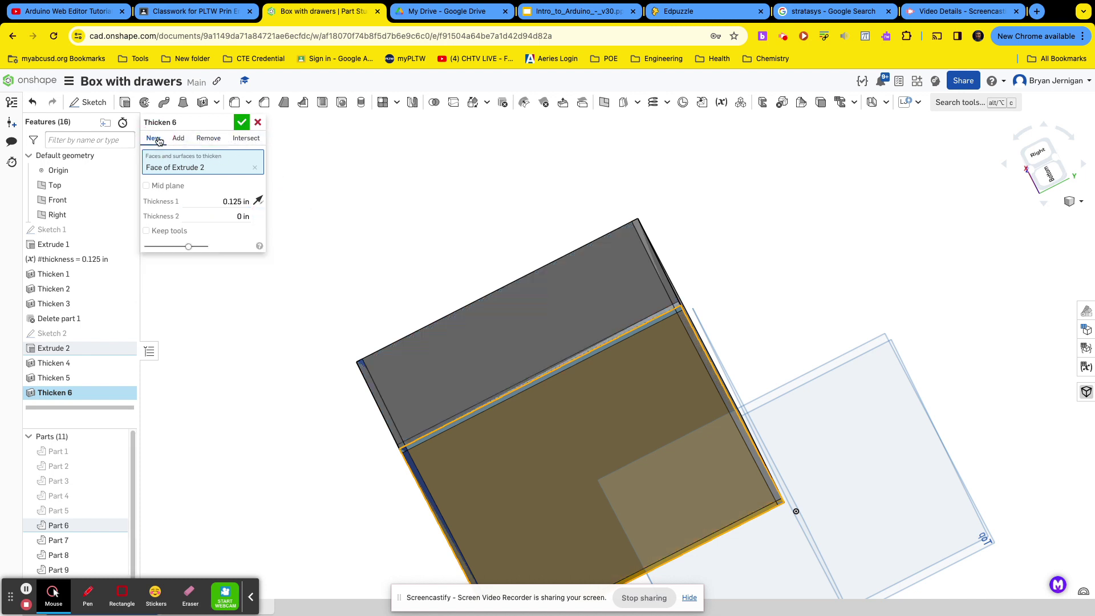
left_click(241, 122)
Delete the solid drawer block, Part 6, leaving only the thickened panels.
right_click_drag(300, 170, 325, 242)
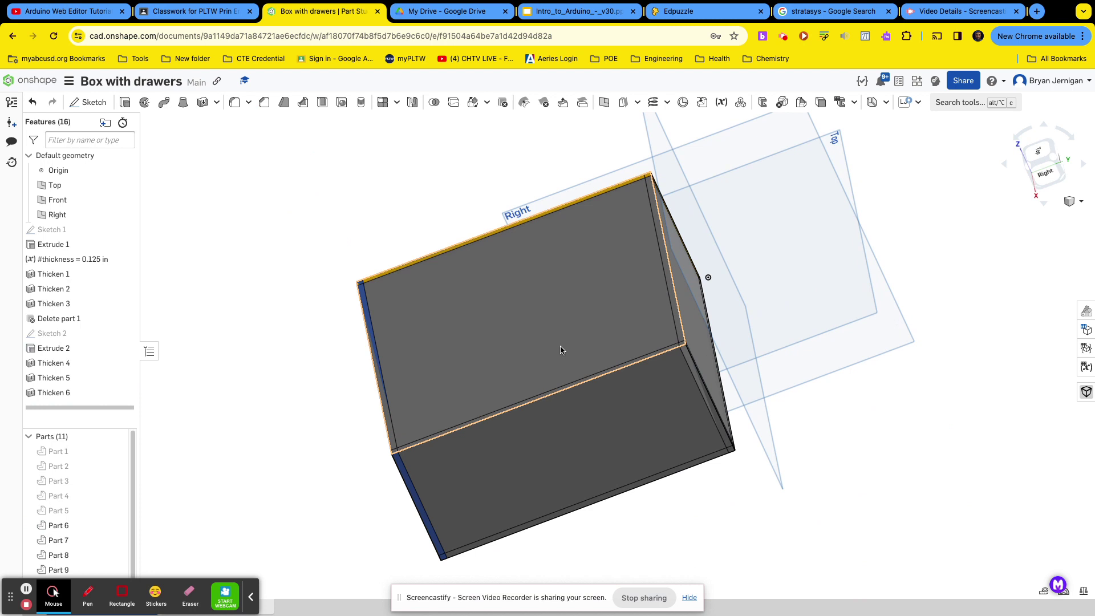
middle_click_drag(558, 344, 580, 308)
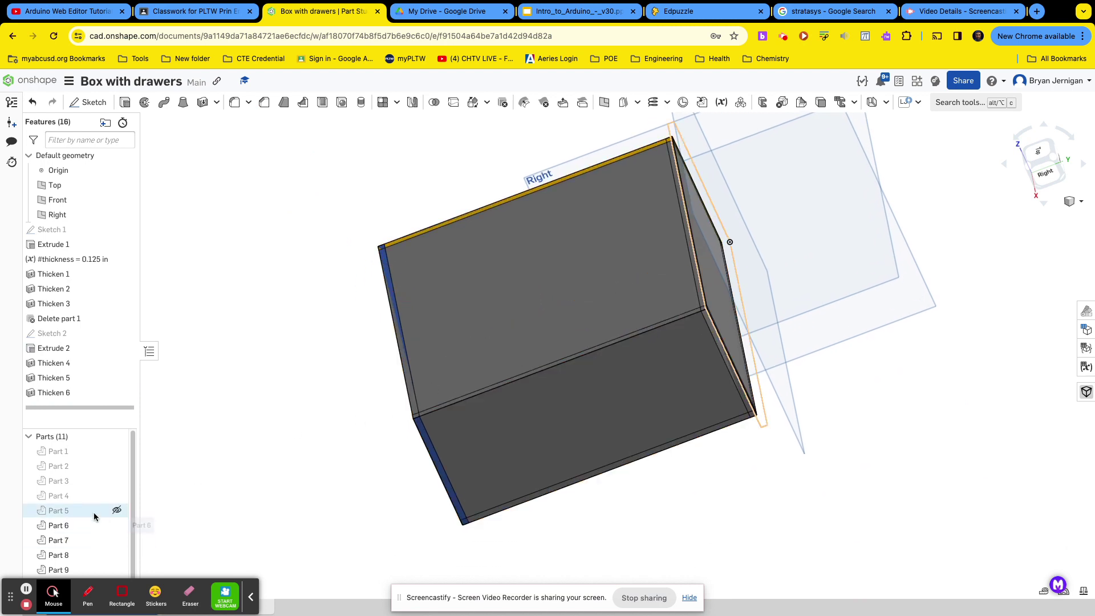
right_click(526, 323)
mouse_move(526, 323)
left_click(566, 395)
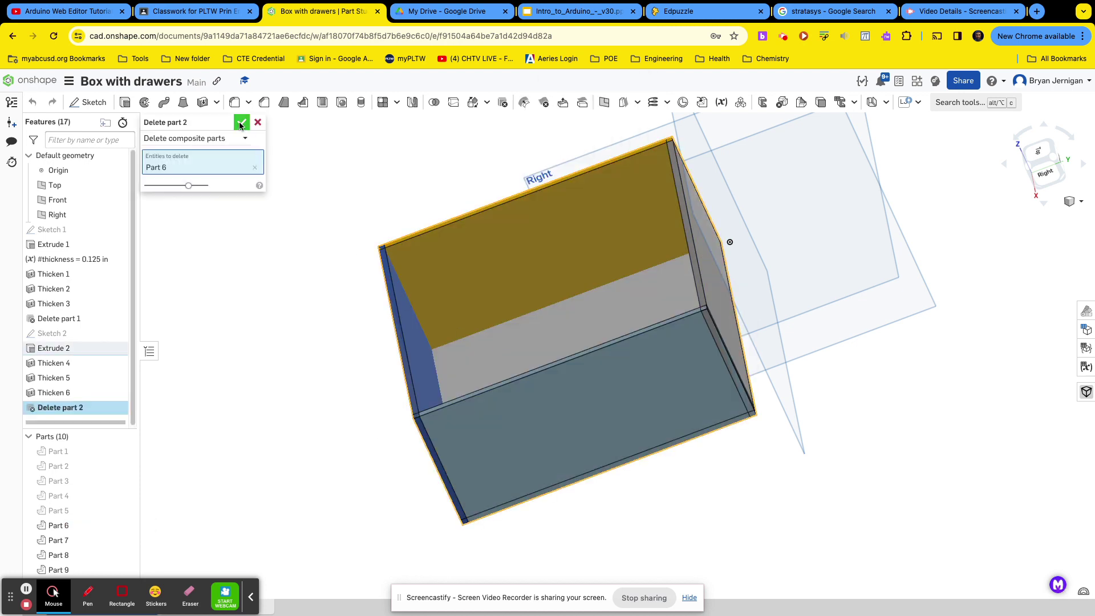
left_click(241, 123)
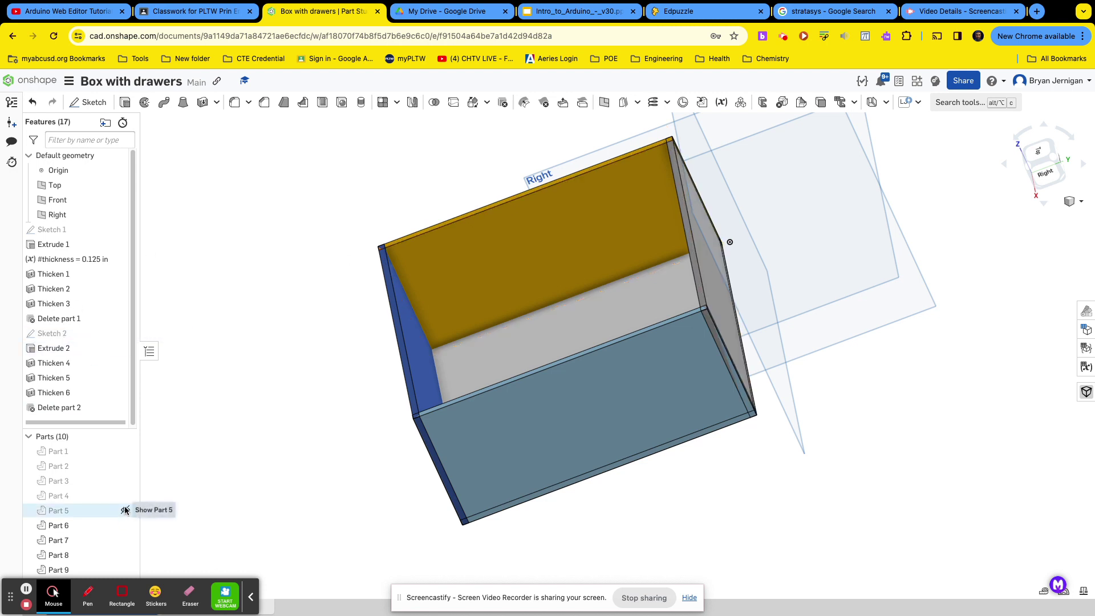
Show the hidden box panels, Part 1 through Part 5.
right_click_drag(299, 370, 312, 349)
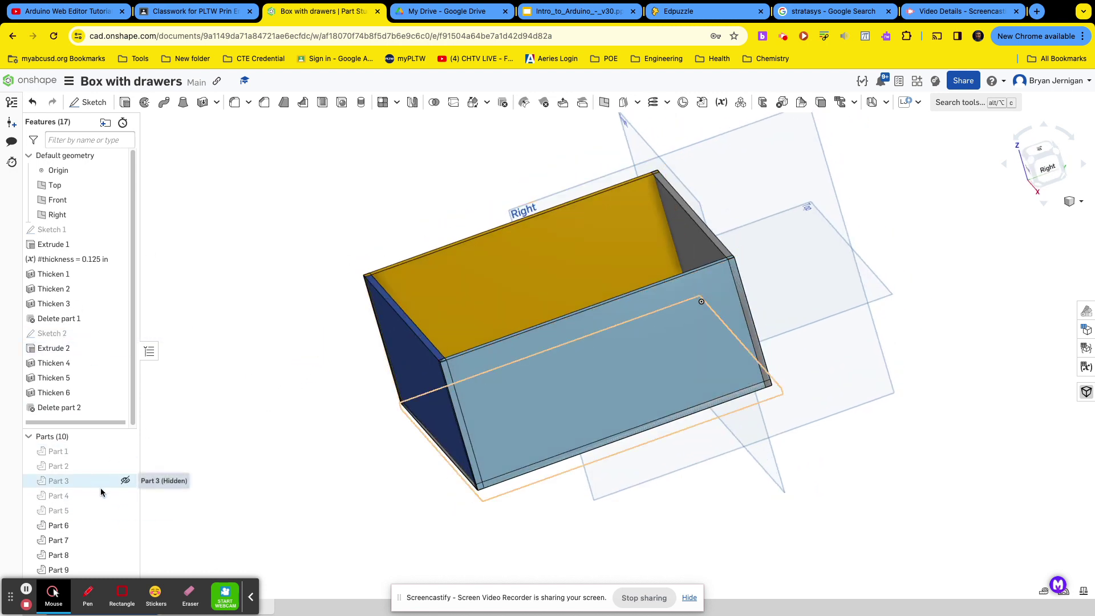
left_click(125, 510)
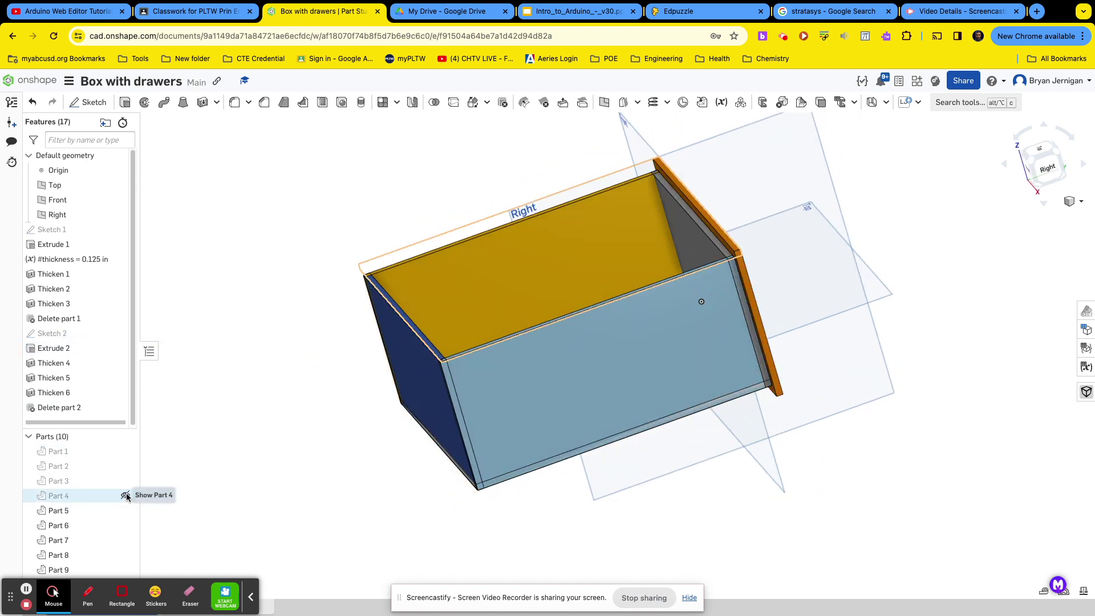
left_click(125, 496)
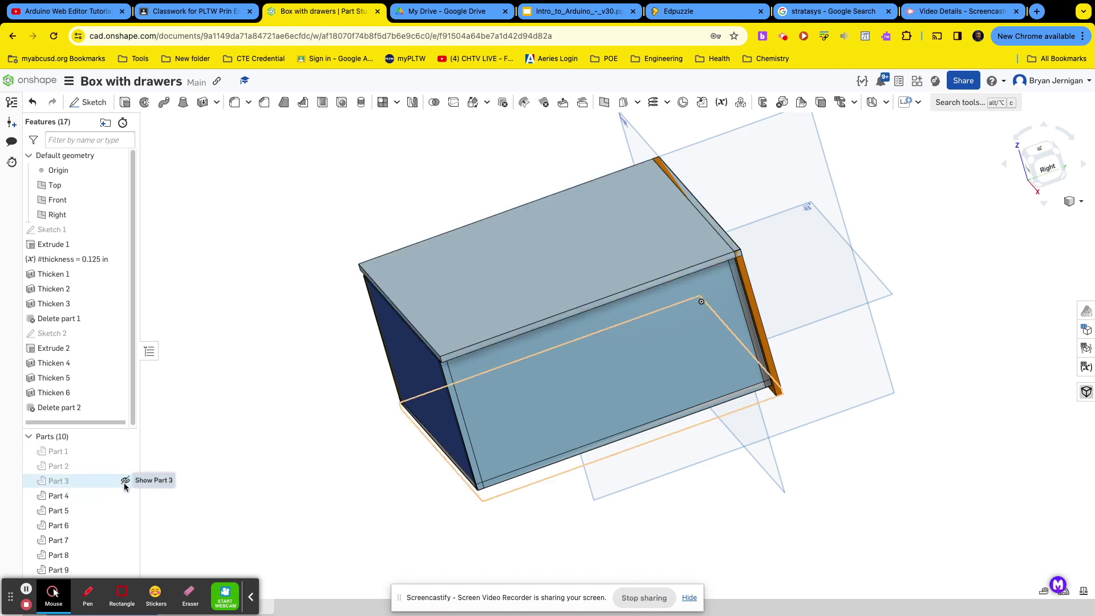
left_click(125, 481)
left_click(125, 466)
left_click(125, 451)
Start a sketch on the drawer's front face and draw a circle about 1.2 in in diameter, centred at the midpoint of the opening's top edge.
right_click_drag(307, 391, 377, 368)
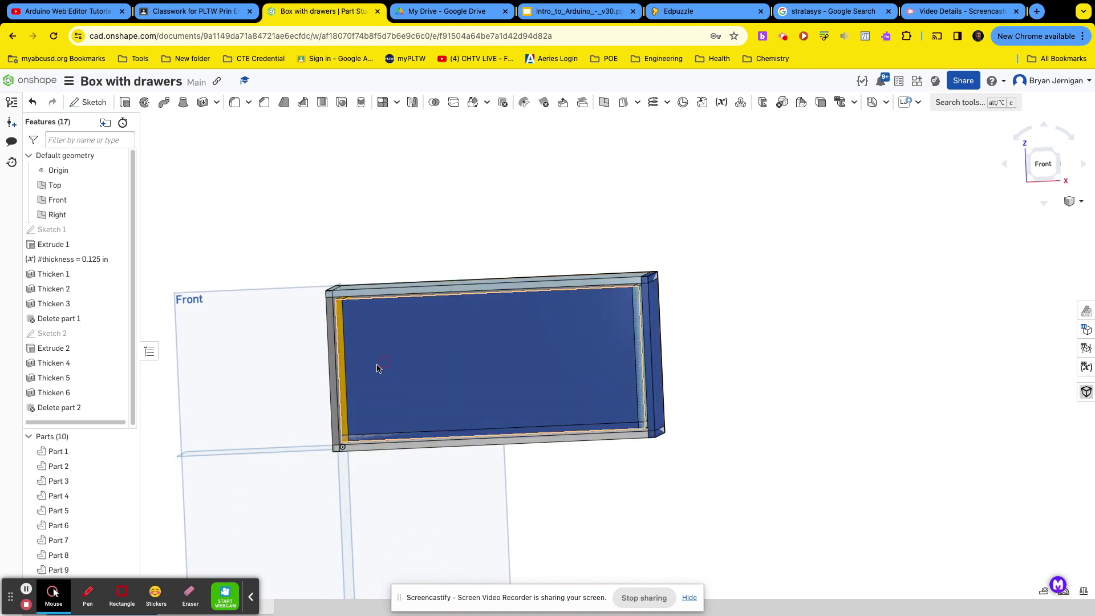
right_click(467, 356)
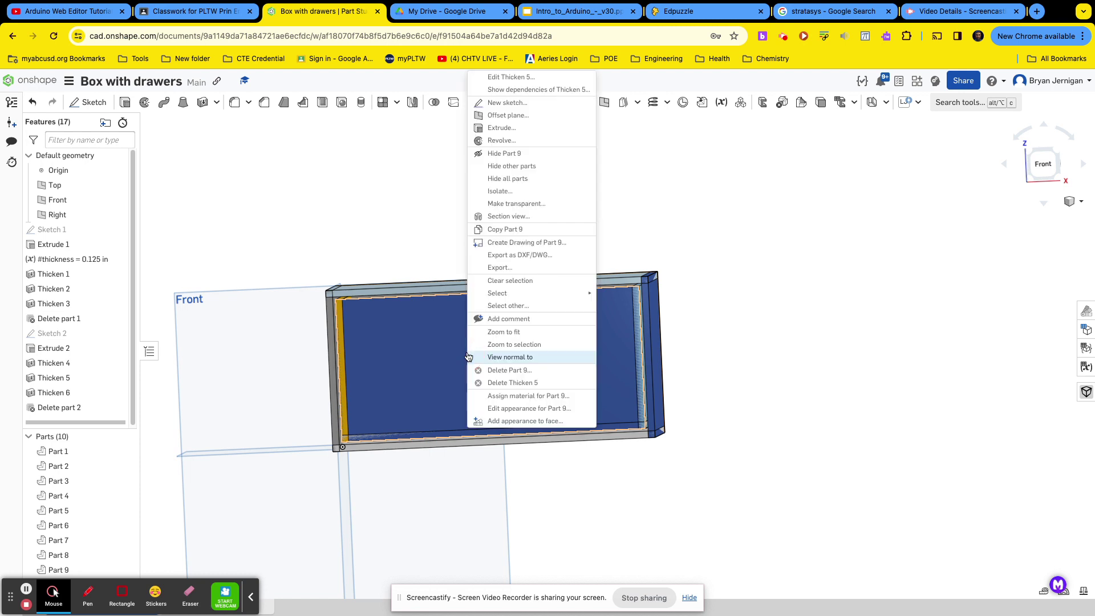
left_click(517, 103)
right_click_drag(501, 172, 510, 172)
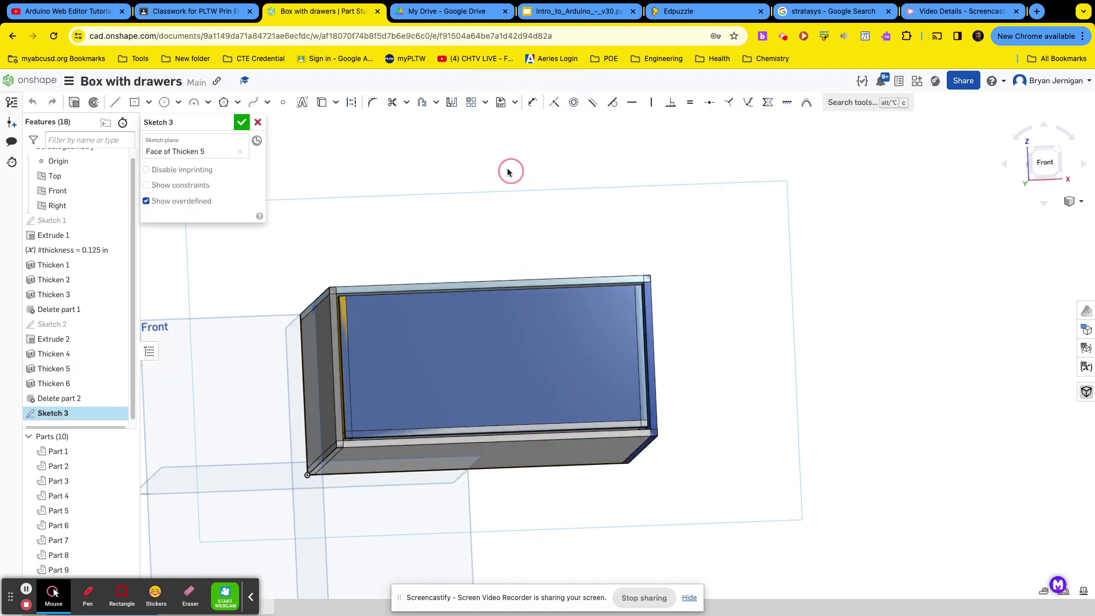
left_click(165, 102)
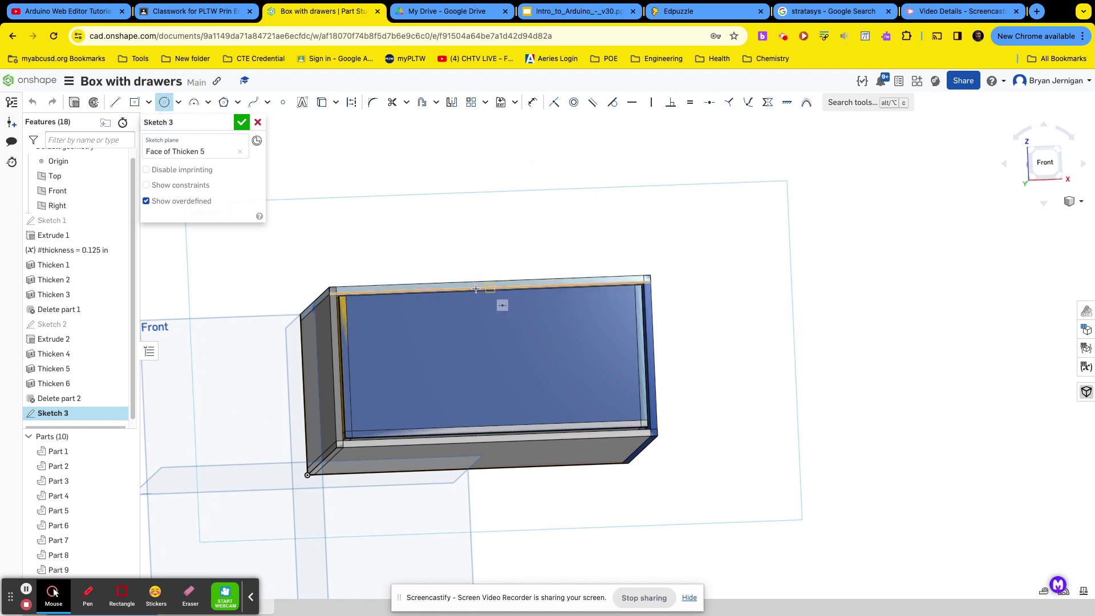
left_click(489, 290)
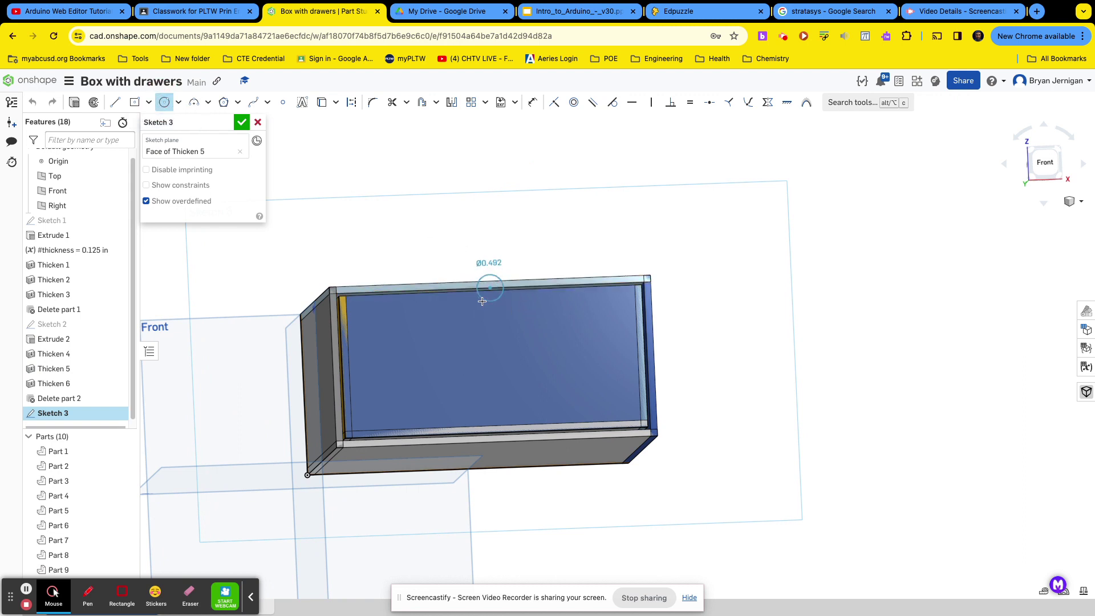
key("n")
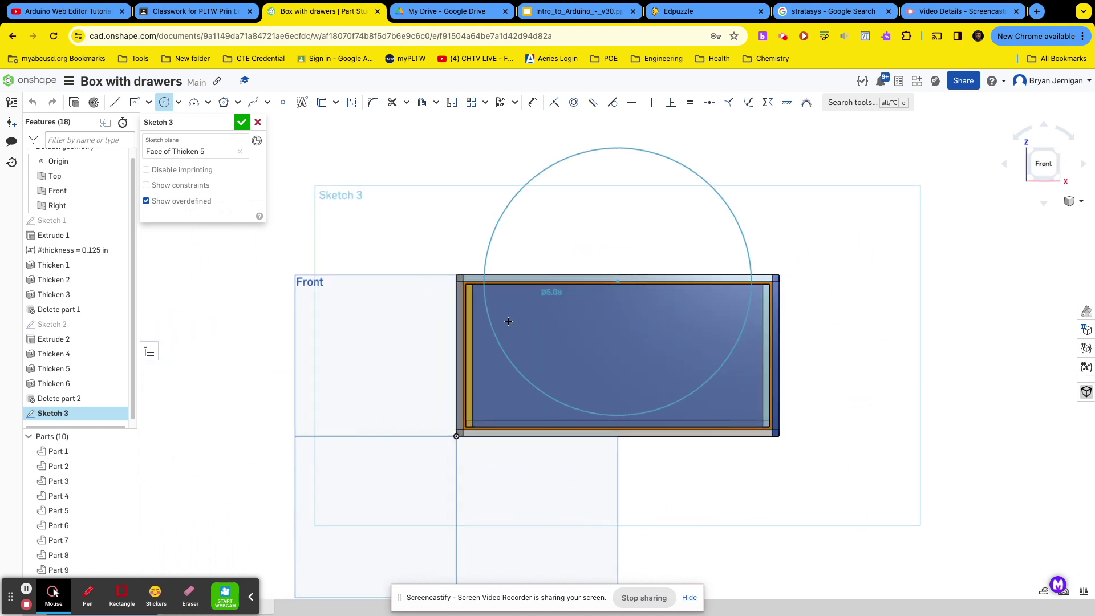
left_click(585, 284)
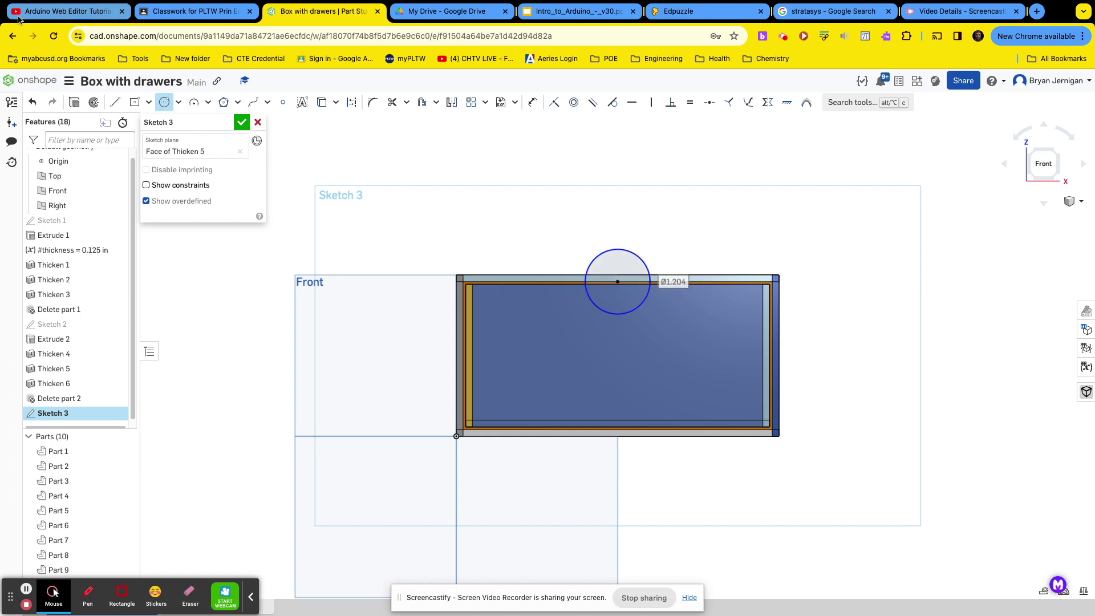
Draw a line about 1.2 in long across the circle along the drawer front's top edge, then trim the upper arc and finish the sketch.
left_click(115, 102)
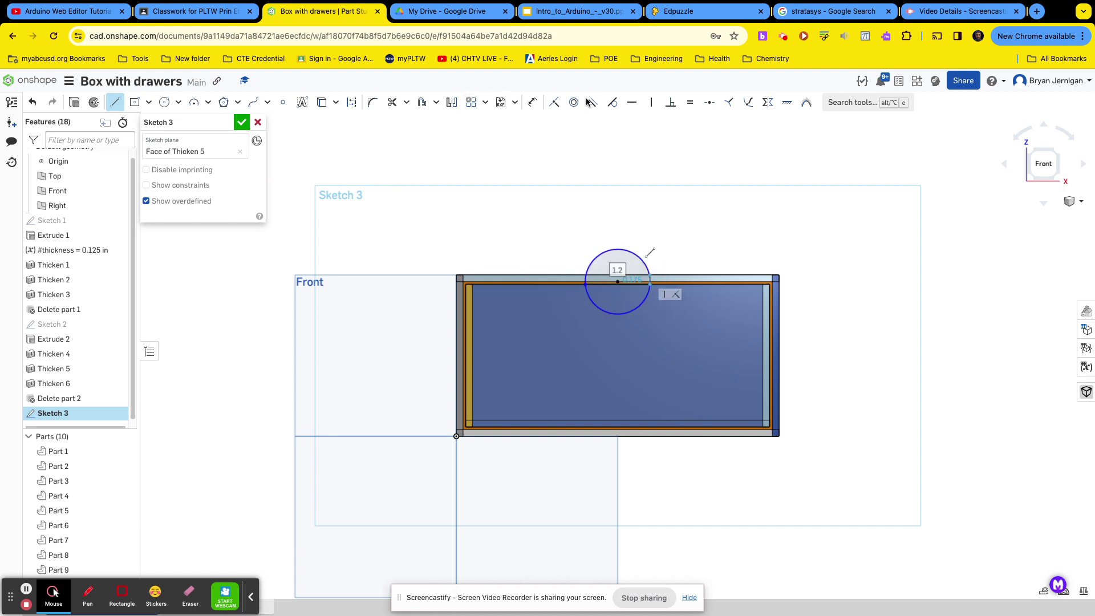
left_click(393, 102)
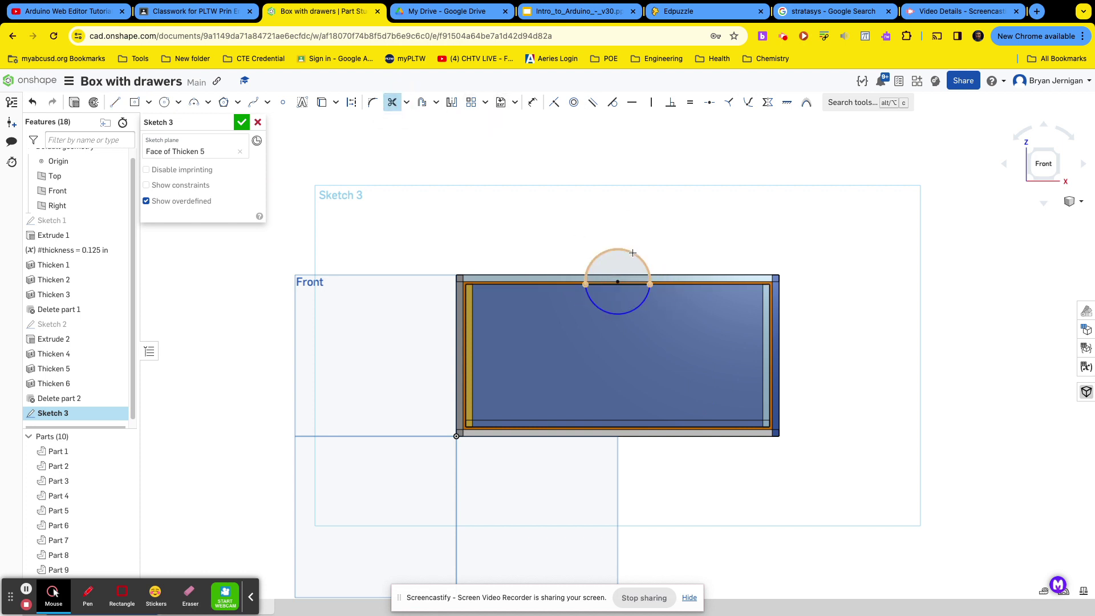
left_click(633, 253)
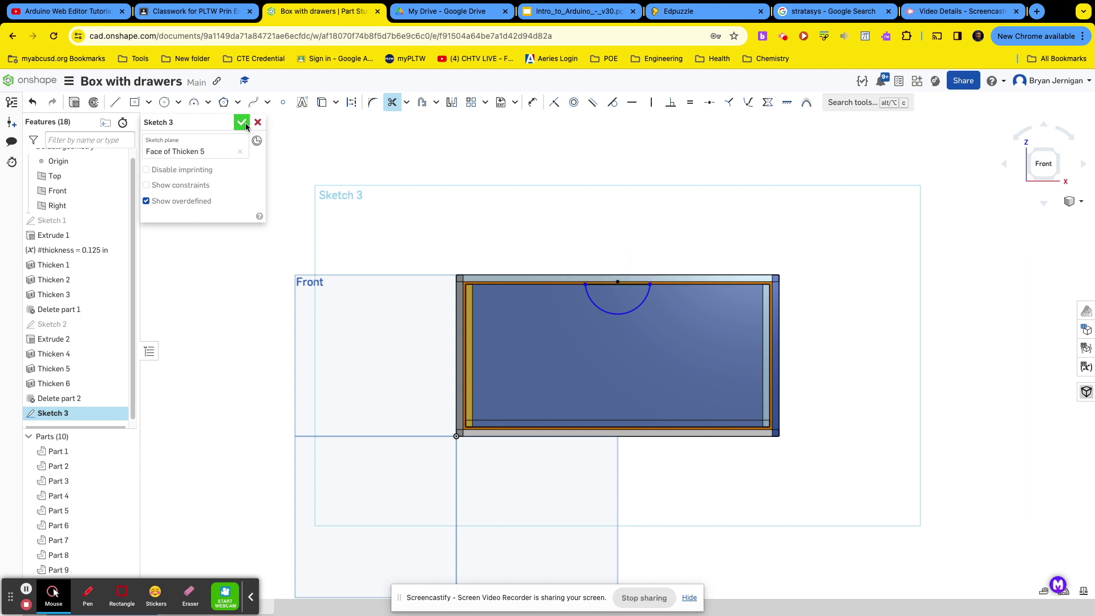
left_click(241, 124)
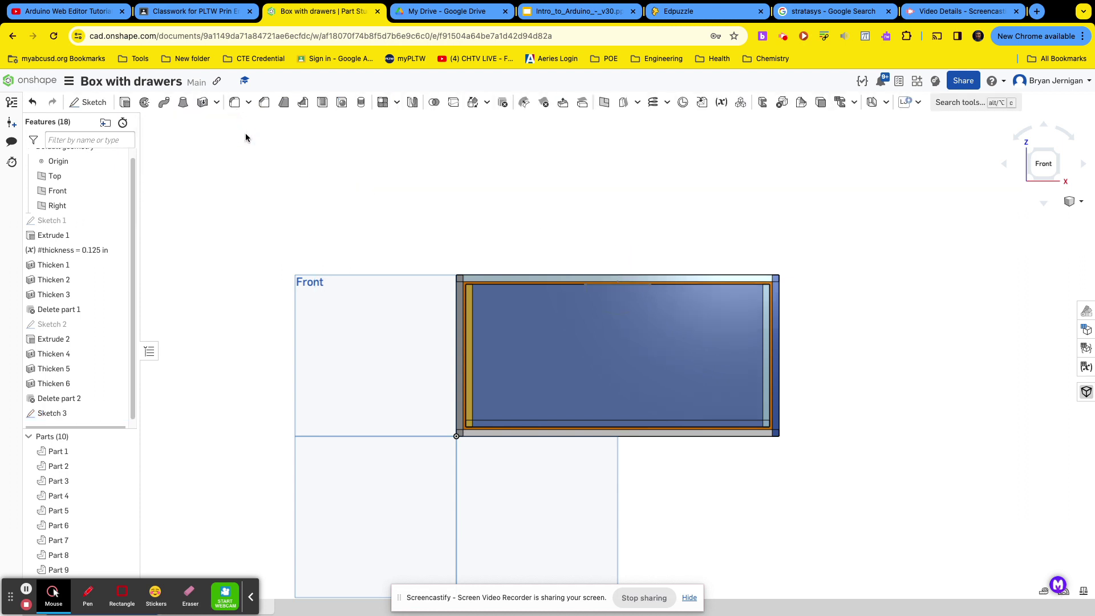
Extrude the half-circle sketch region as a 1 in deep blind cut to remove it from the drawer's front panel.
left_click(127, 105)
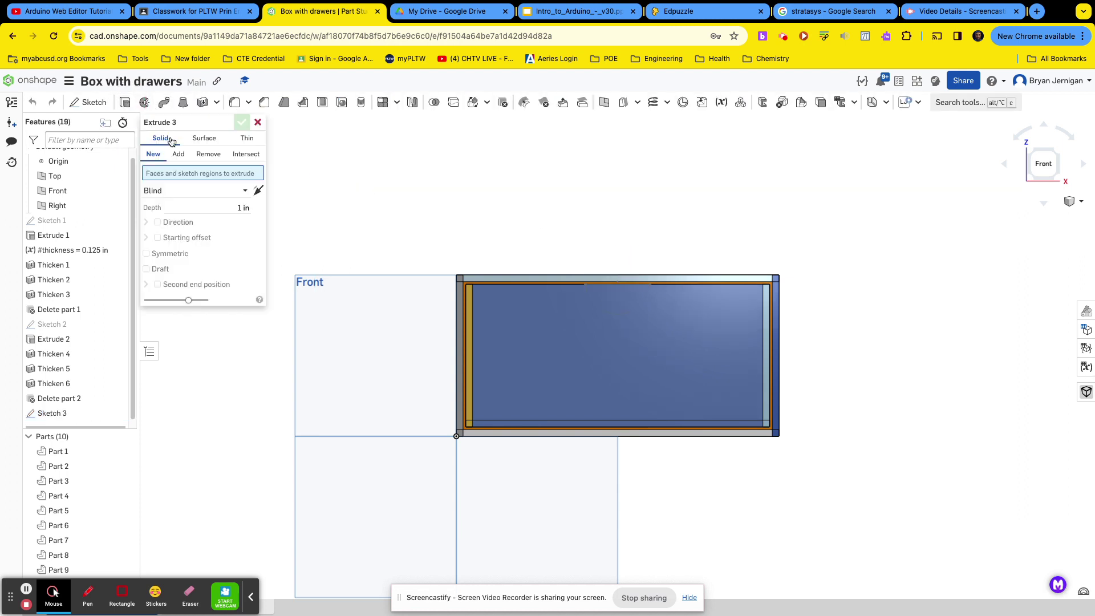
left_click(208, 156)
left_click(610, 306)
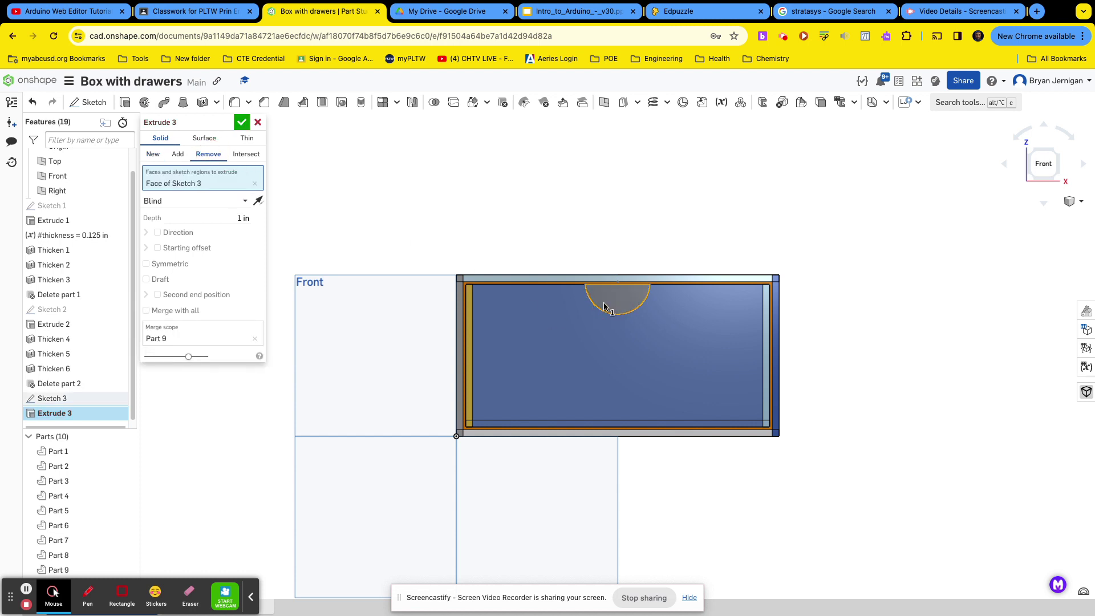
left_click(243, 122)
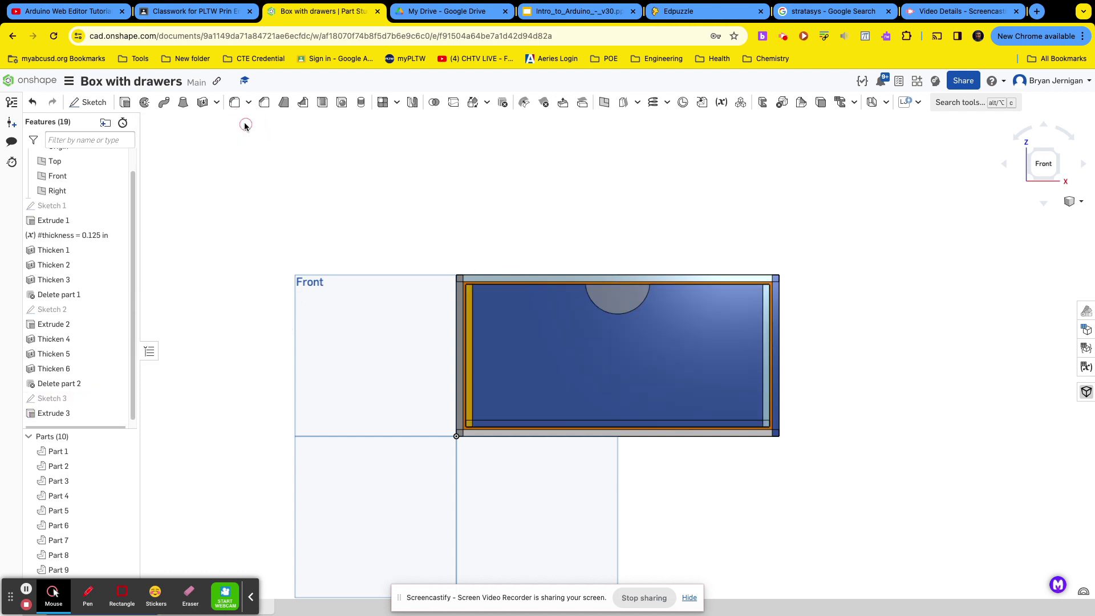
Edit the drawer profile in Sketch 2, set the upper clearance dimension to 0.025 in, and finish the sketch.
right_click_drag(683, 241, 645, 232)
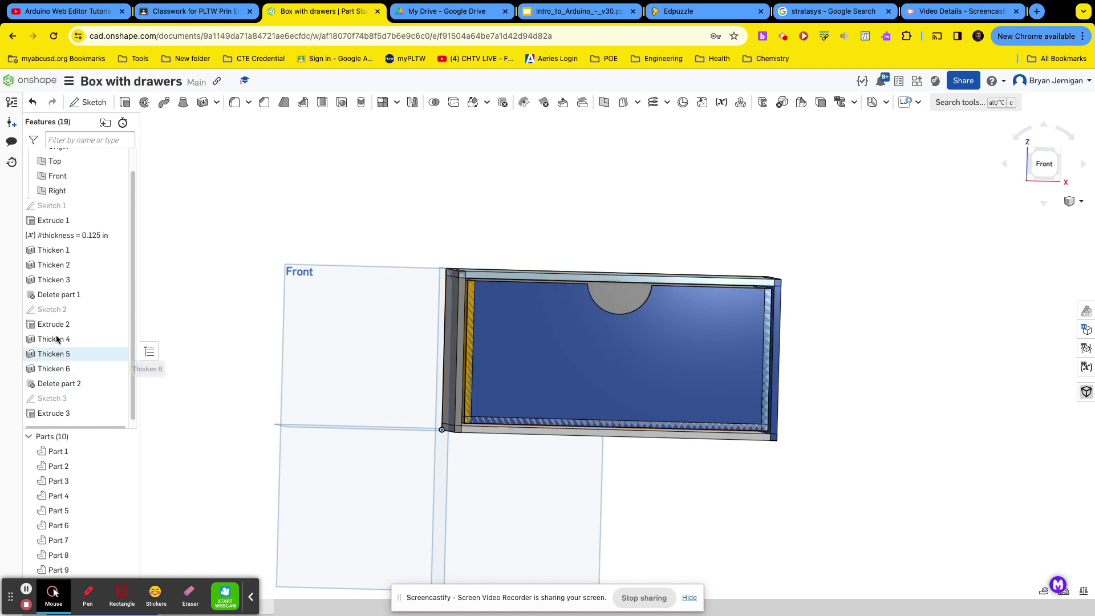
right_click(90, 318)
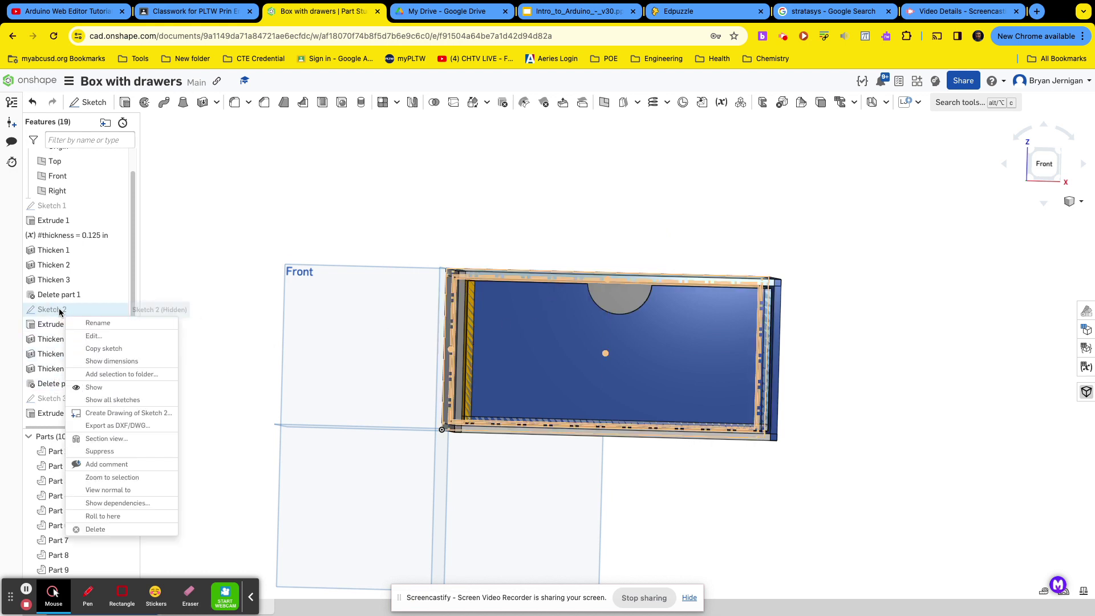
left_click(114, 336)
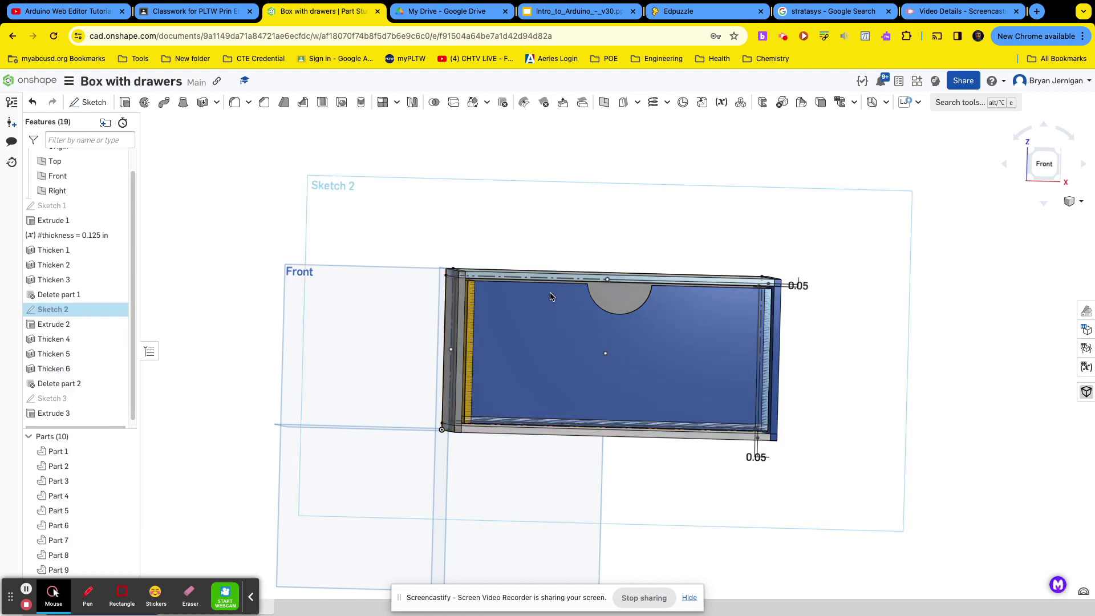
scroll(793, 283, "up", 3)
double_click(790, 282)
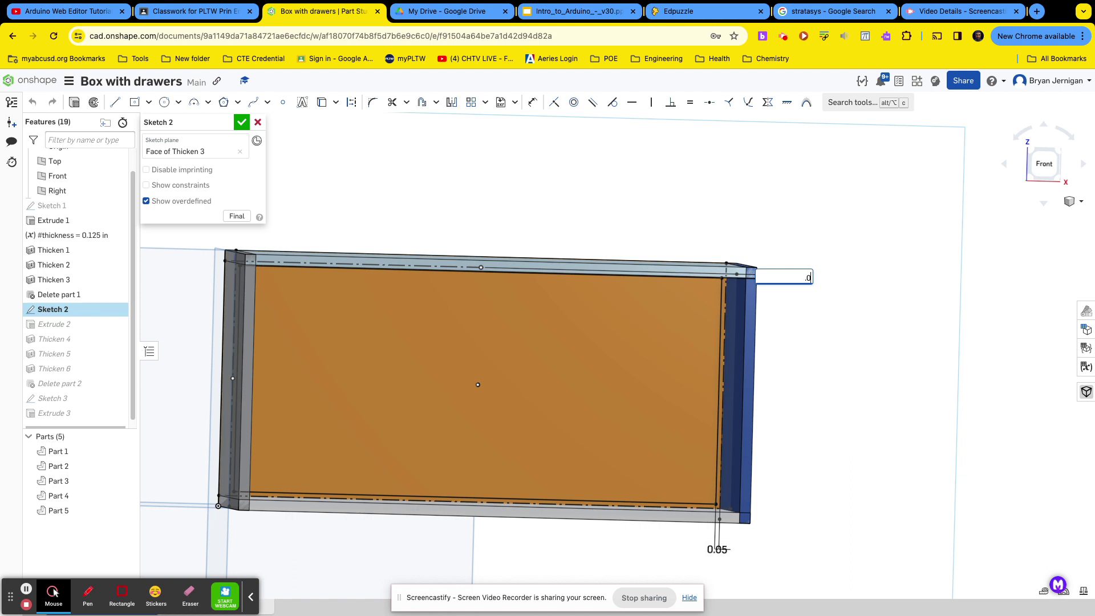
key("Return")
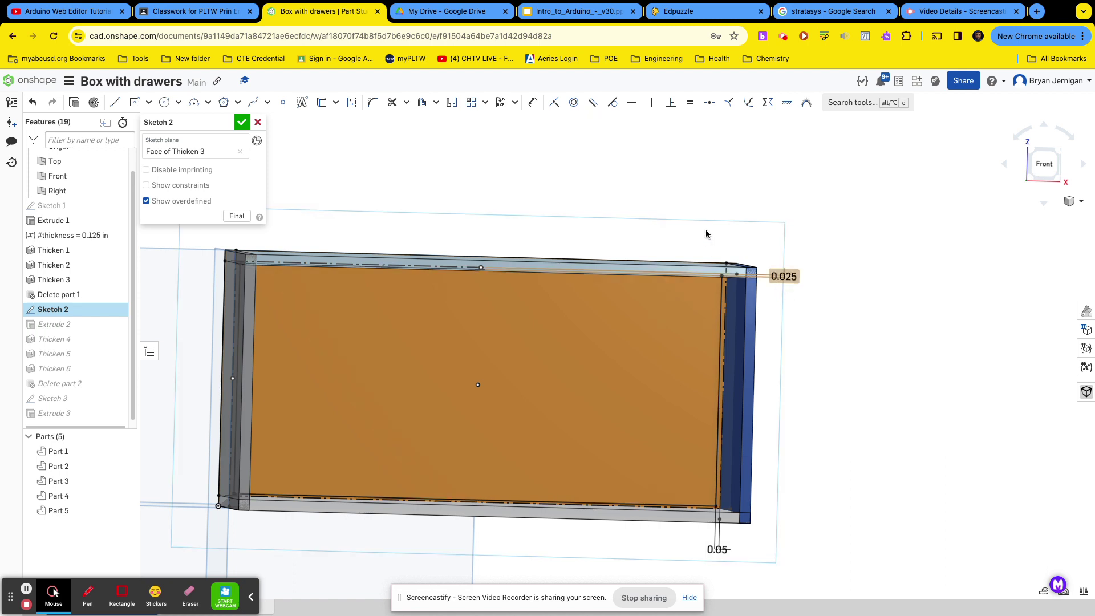
left_click(242, 124)
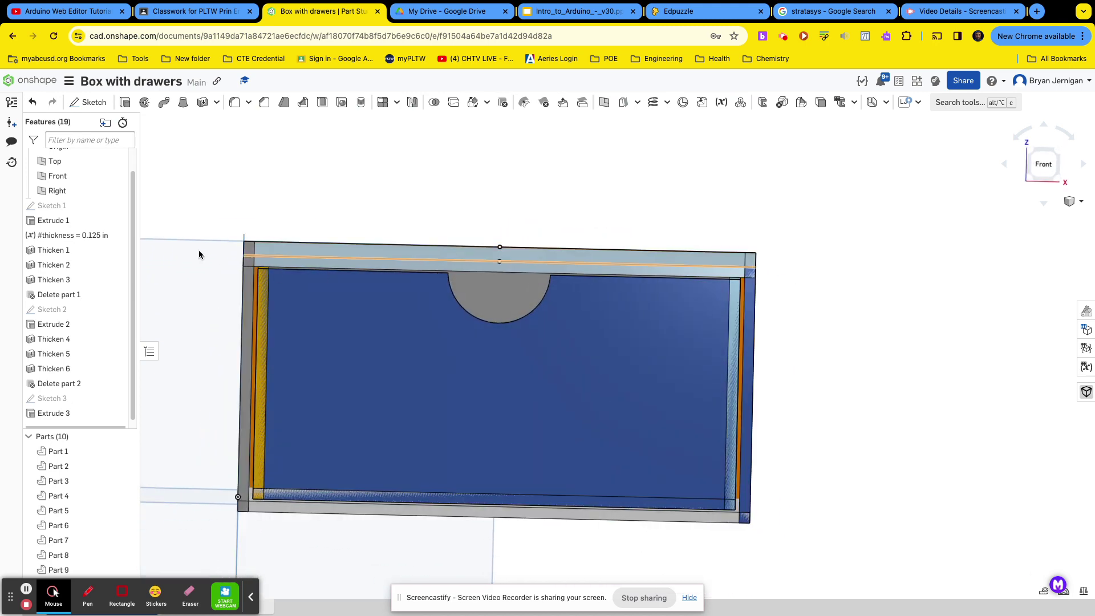
Apply an automatic Laser Joint with 4 pins to all ten box and drawer panels, Part 1 through Part 10.
middle_click_drag(820, 187, 872, 151)
left_click(907, 108)
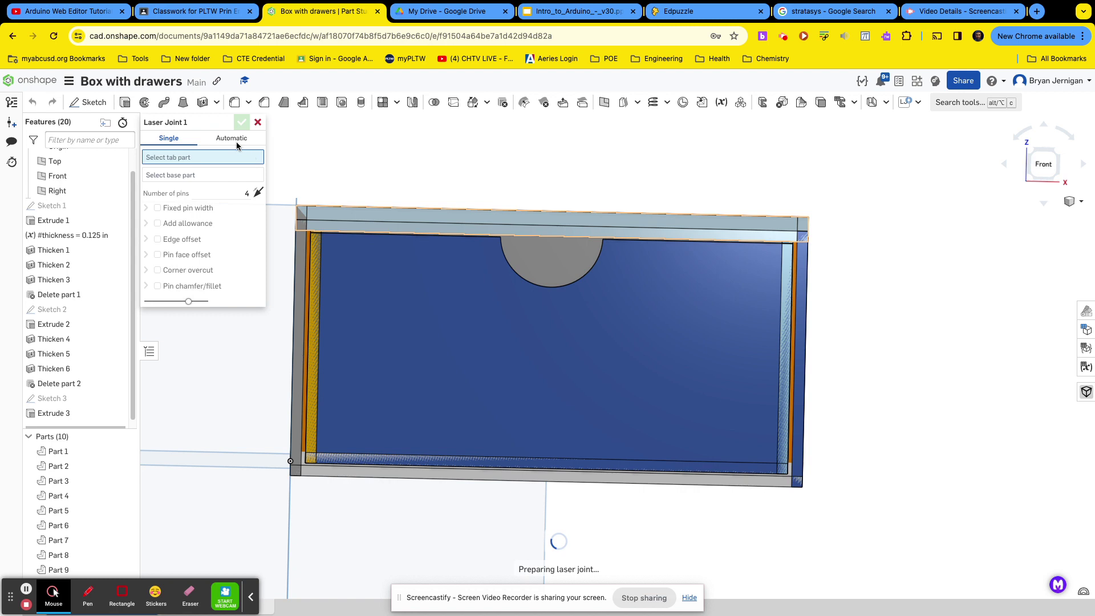
left_click(234, 141)
left_click_drag(918, 560, 229, 180)
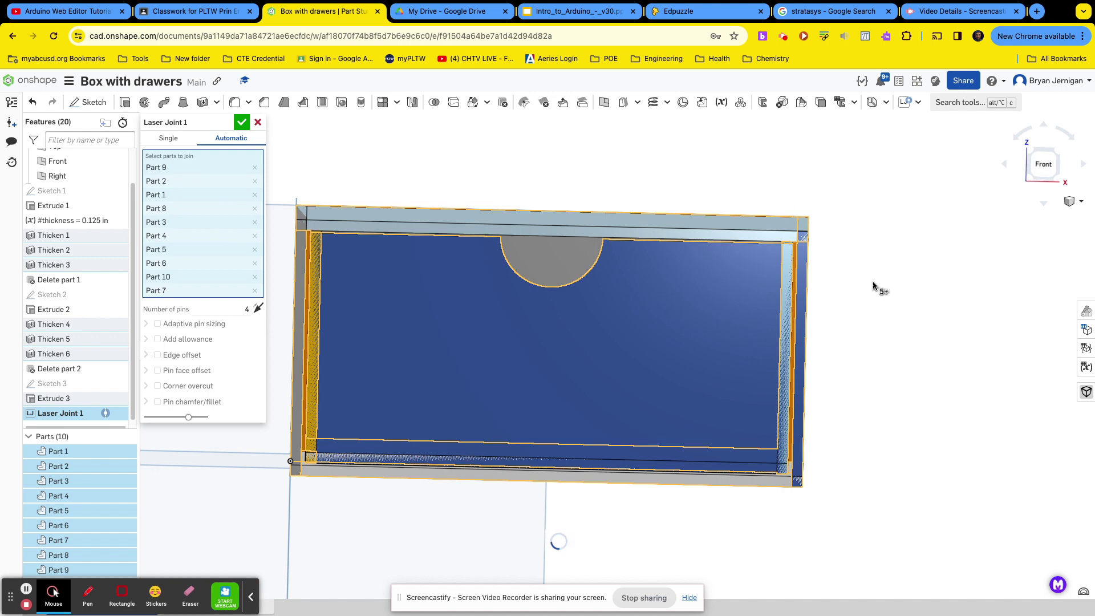
mouse_move(861, 290)
right_mouse_down()
mouse_move(854, 280)
mouse_move(877, 292)
mouse_move(891, 273)
mouse_move(908, 285)
mouse_move(877, 304)
mouse_move(867, 293)
right_mouse_up()
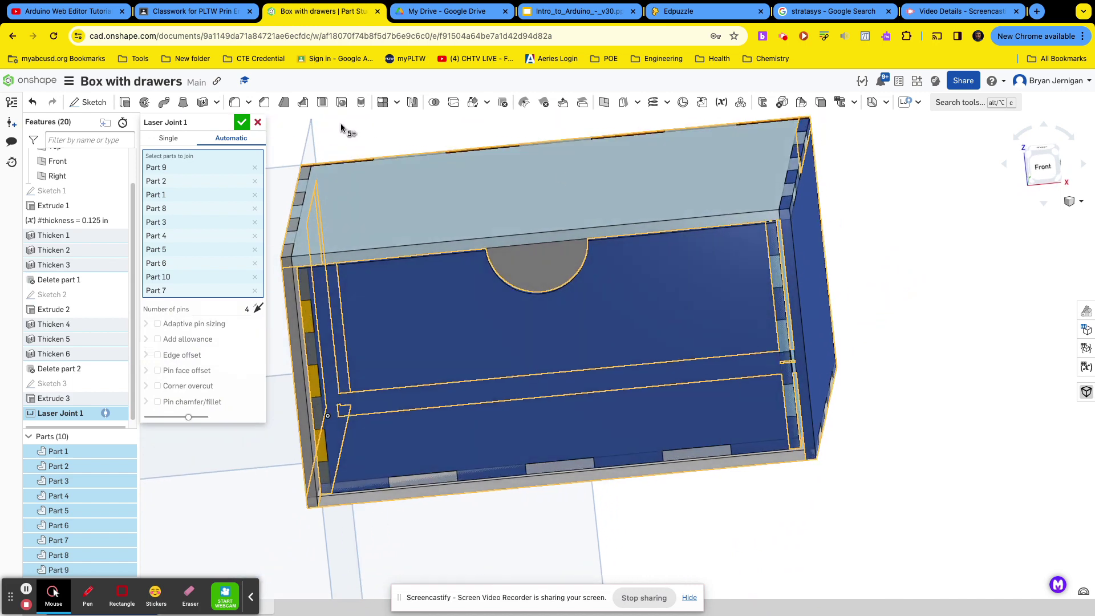
left_click(241, 122)
Inspect the finger joints on the box and drawer panels and delete the Laser Joint 1 feature.
scroll(537, 246, "up", 3)
scroll(542, 254, "down", 3)
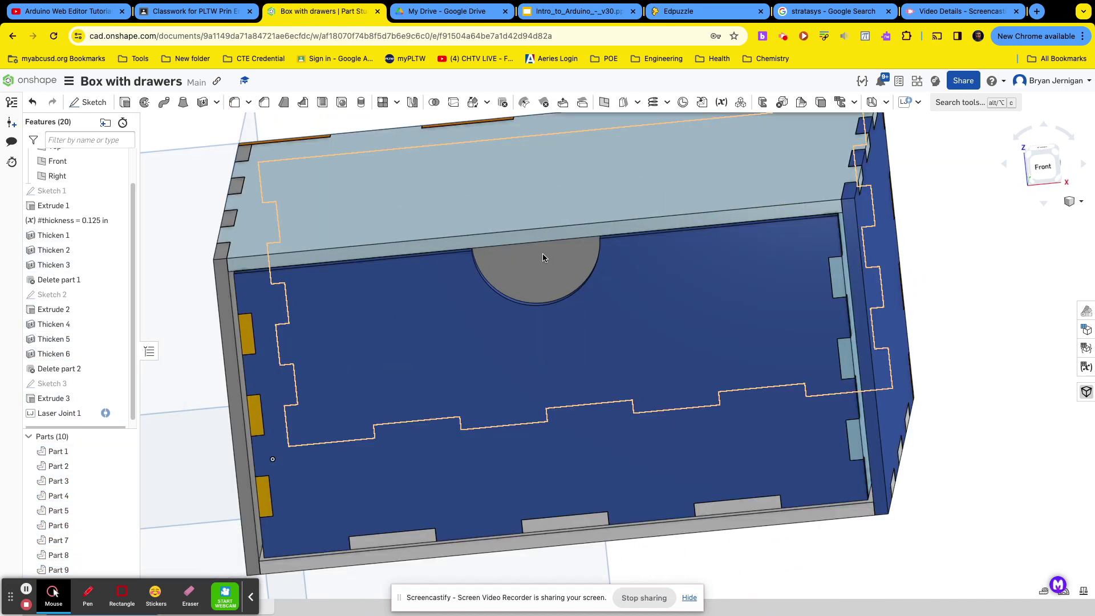
scroll(553, 257, "up", 4)
mouse_move(553, 258)
right_mouse_down()
mouse_move(550, 237)
mouse_move(556, 247)
right_mouse_up()
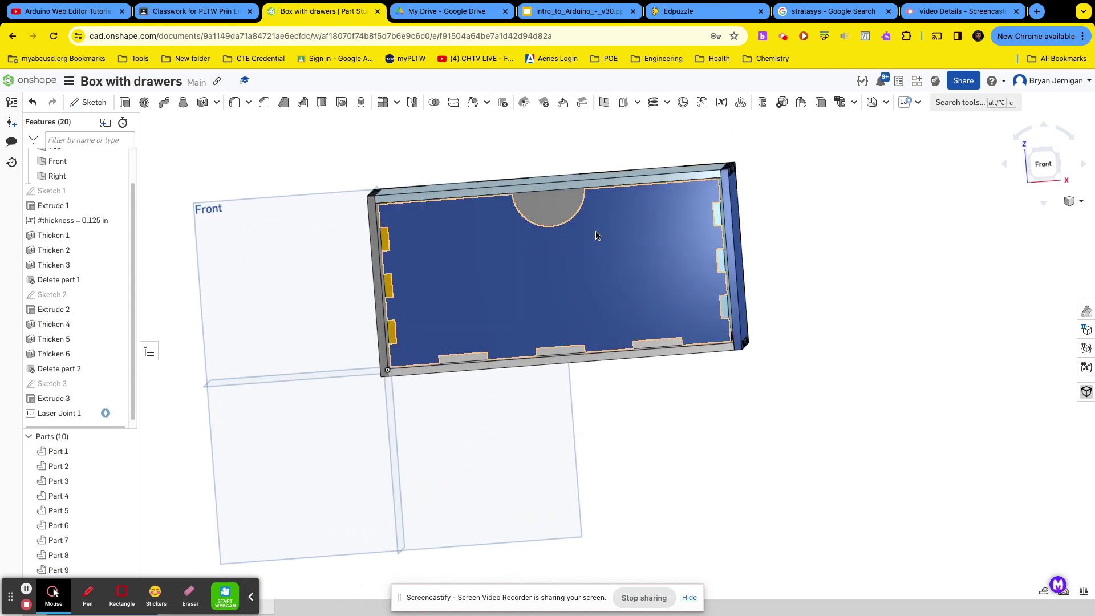
mouse_move(634, 228)
right_mouse_down()
mouse_move(621, 228)
mouse_move(636, 226)
right_mouse_up()
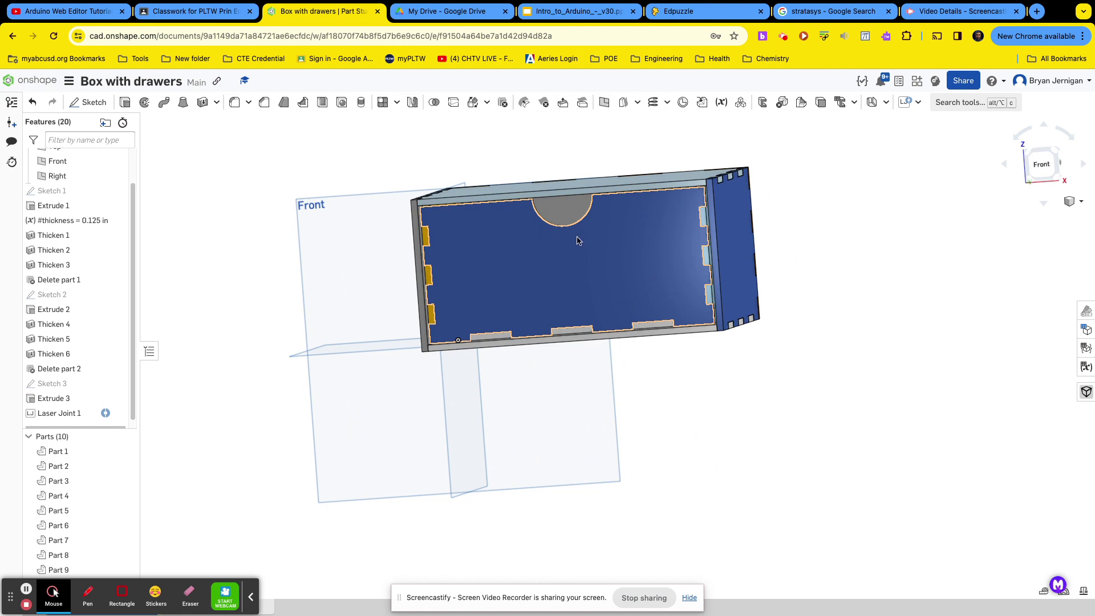
right_click(95, 412)
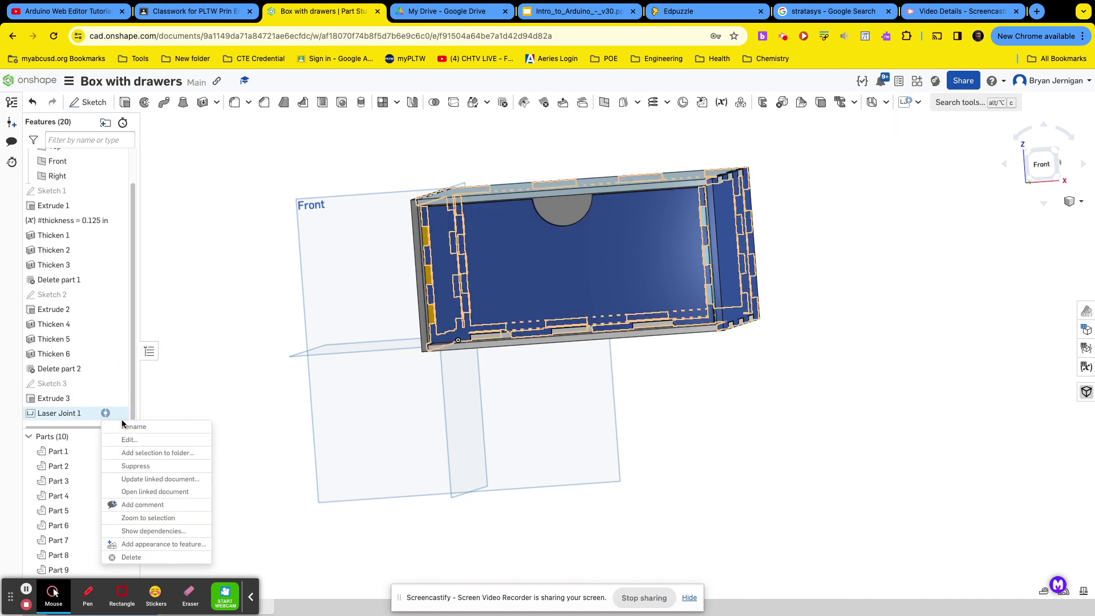
left_click(147, 558)
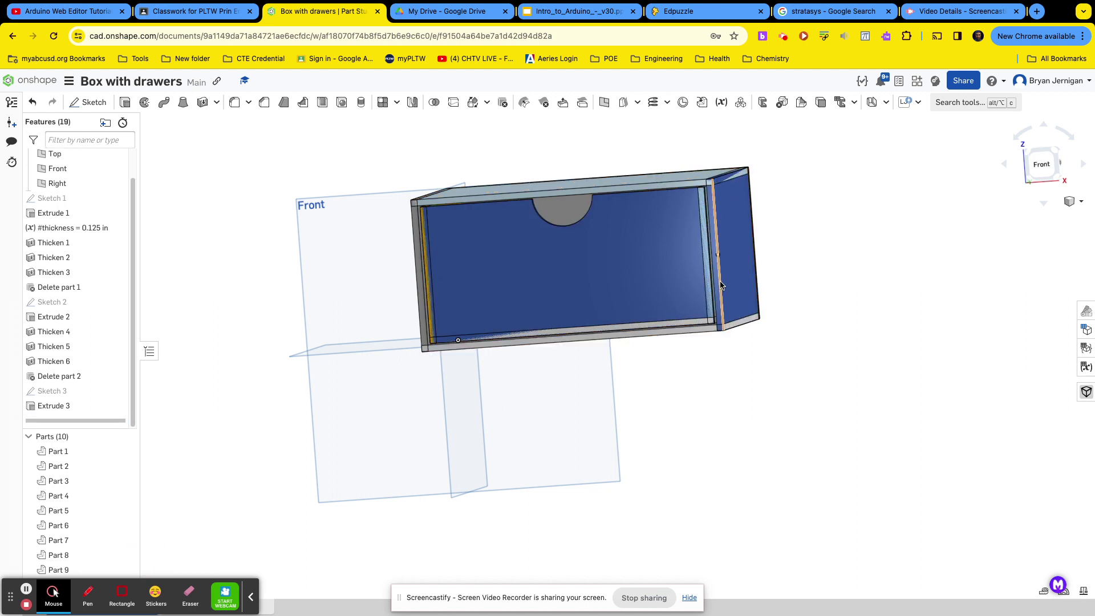
middle_click_drag(720, 283, 683, 392)
right_click_drag(683, 391, 690, 276)
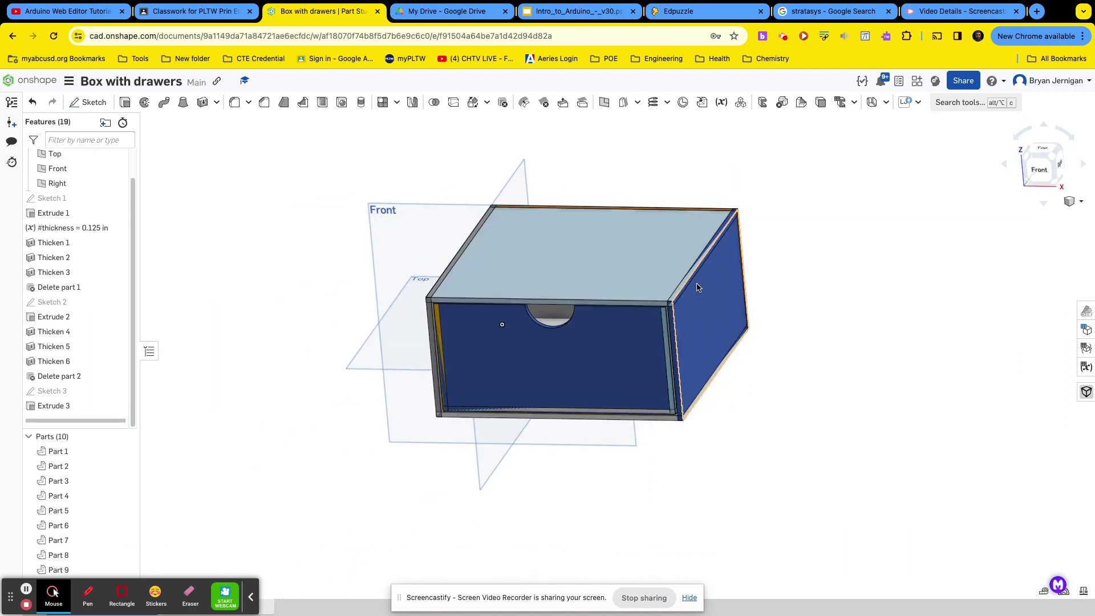
middle_click_drag(763, 174, 694, 401)
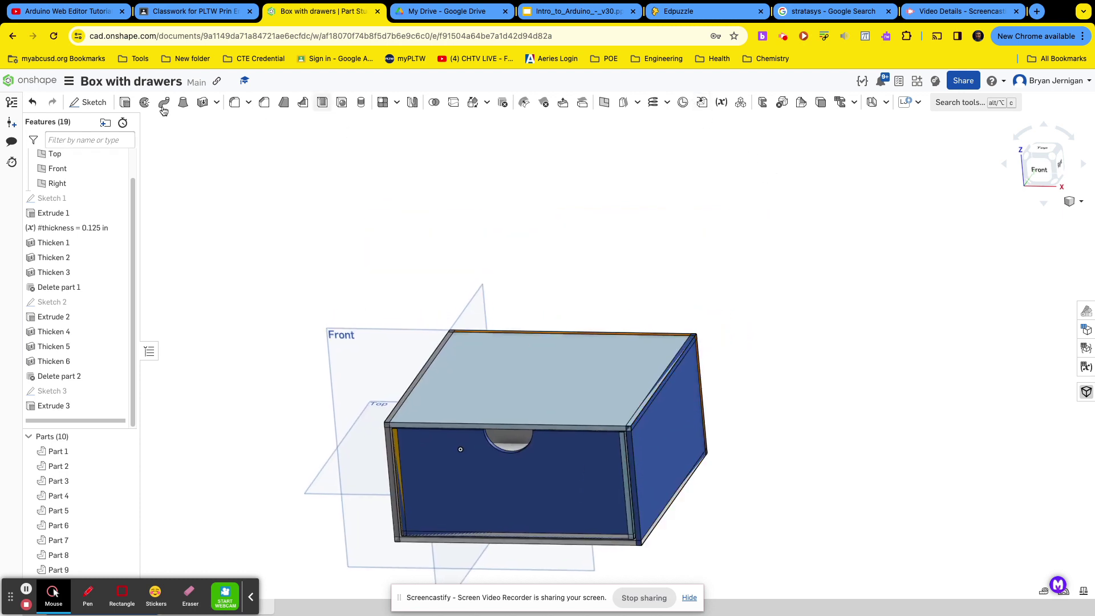